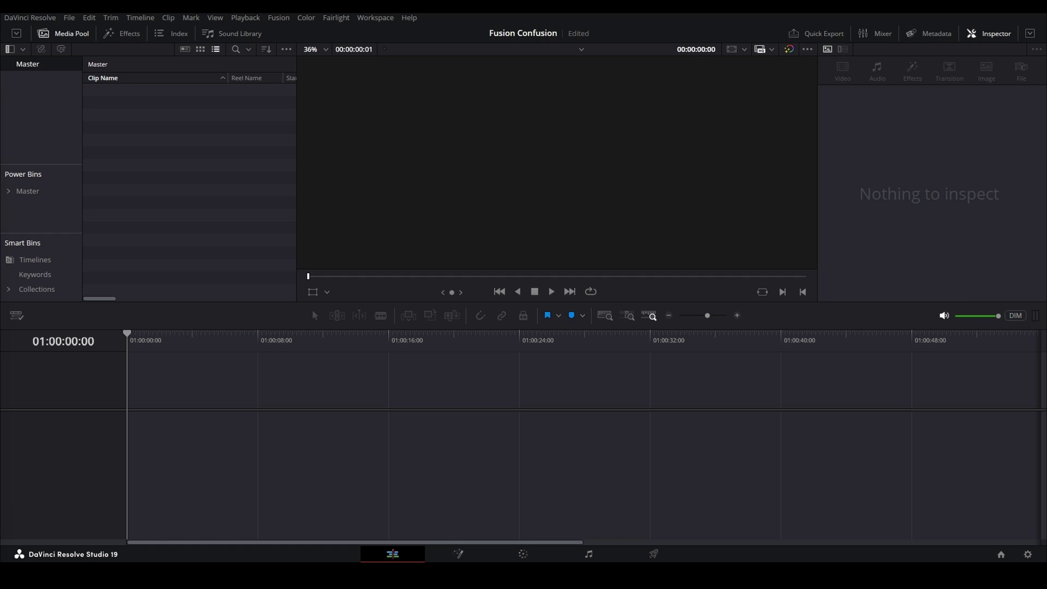
# Step: Import GX011160.MP4 without changing the frame rate and drop it onto a new Timeline 1 (V1/A1)
pyautogui.moveTo(0, 126); pyautogui.dragTo(38, 117)
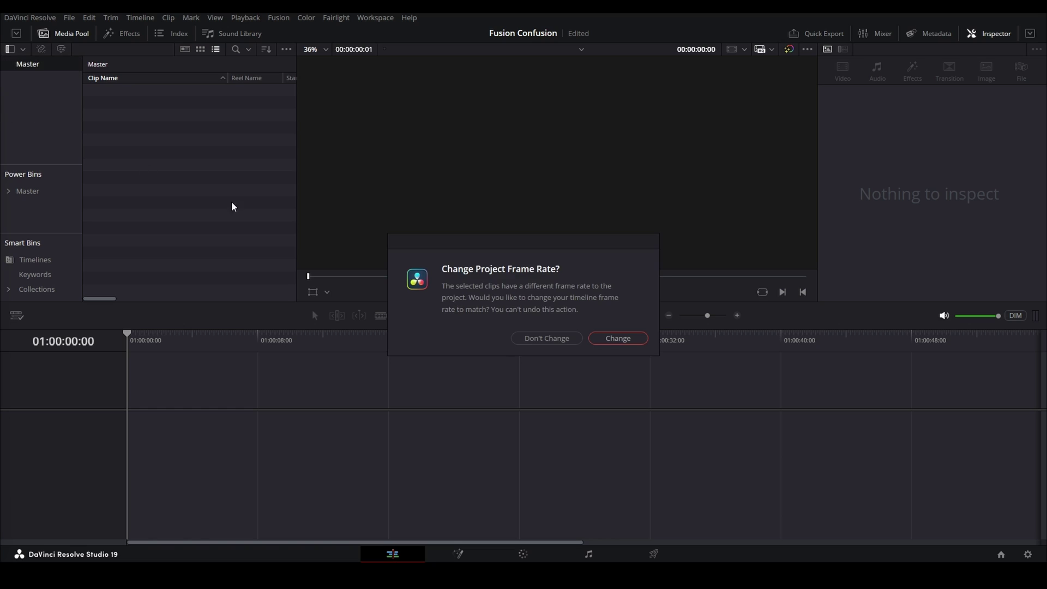
pyautogui.click(548, 338)
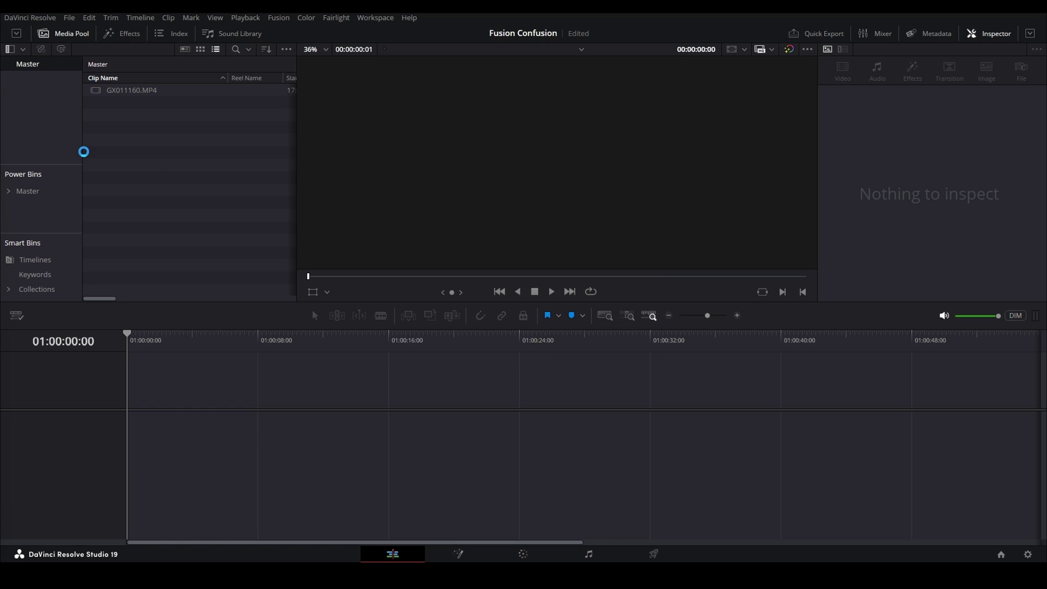
pyautogui.click(128, 91)
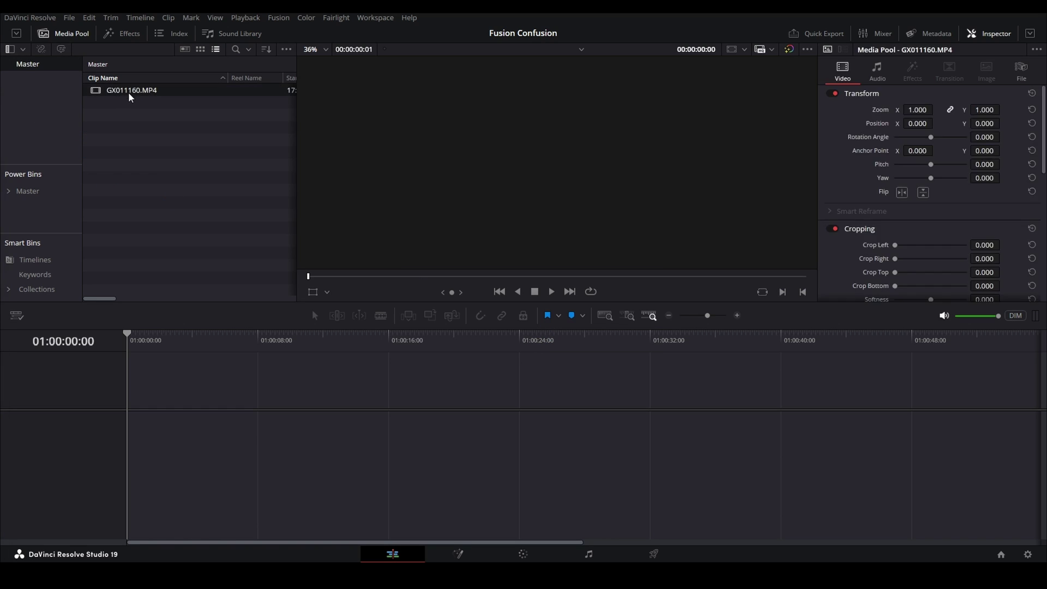
pyautogui.moveTo(123, 90); pyautogui.dragTo(194, 394)
pyautogui.moveTo(185, 431); pyautogui.dragTo(189, 453)
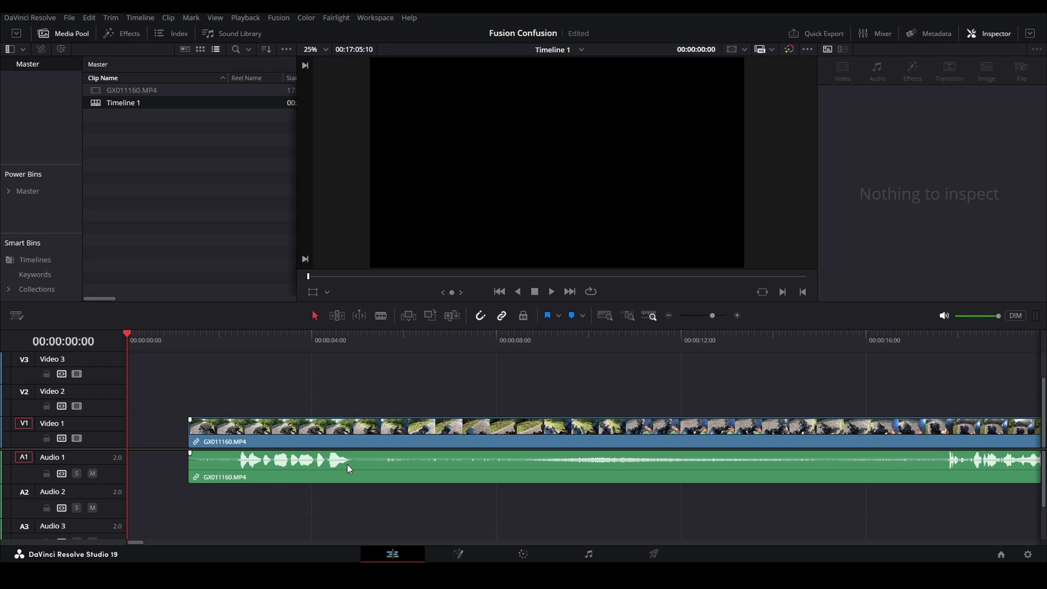
# Step: Delete the clip's A1 audio and park the playhead at 00:01:05:22
pyautogui.click(347, 463)
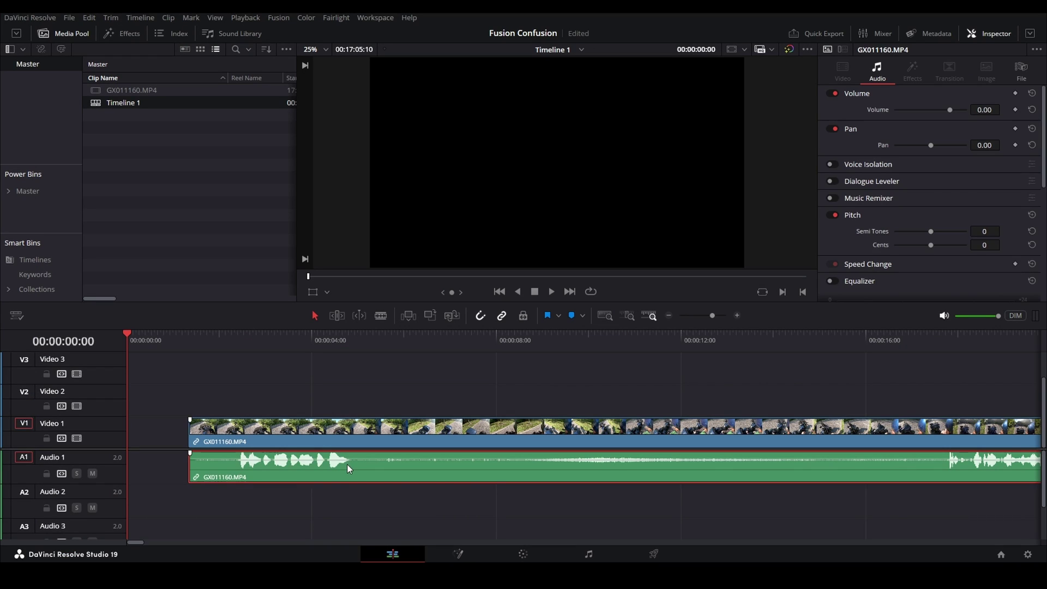
pyautogui.press('Delete')
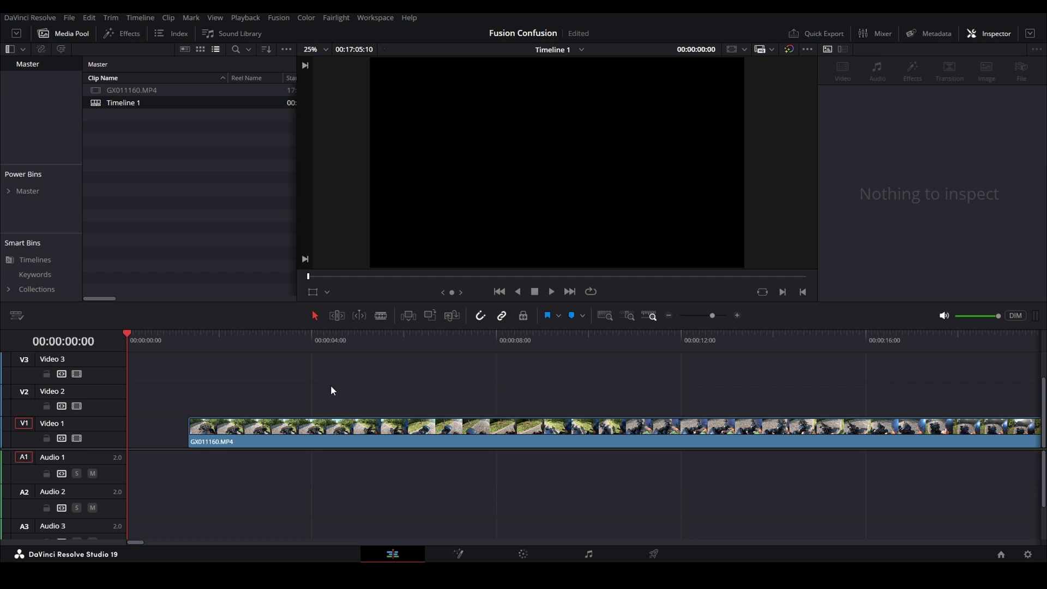
pyautogui.scroll(-5, 330, 385)
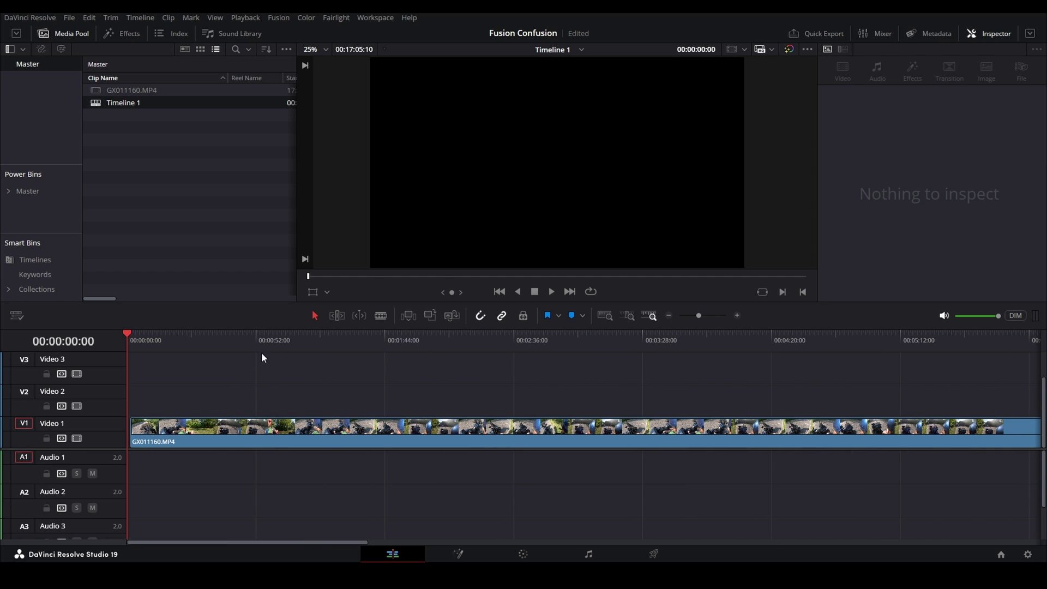
pyautogui.click(245, 339)
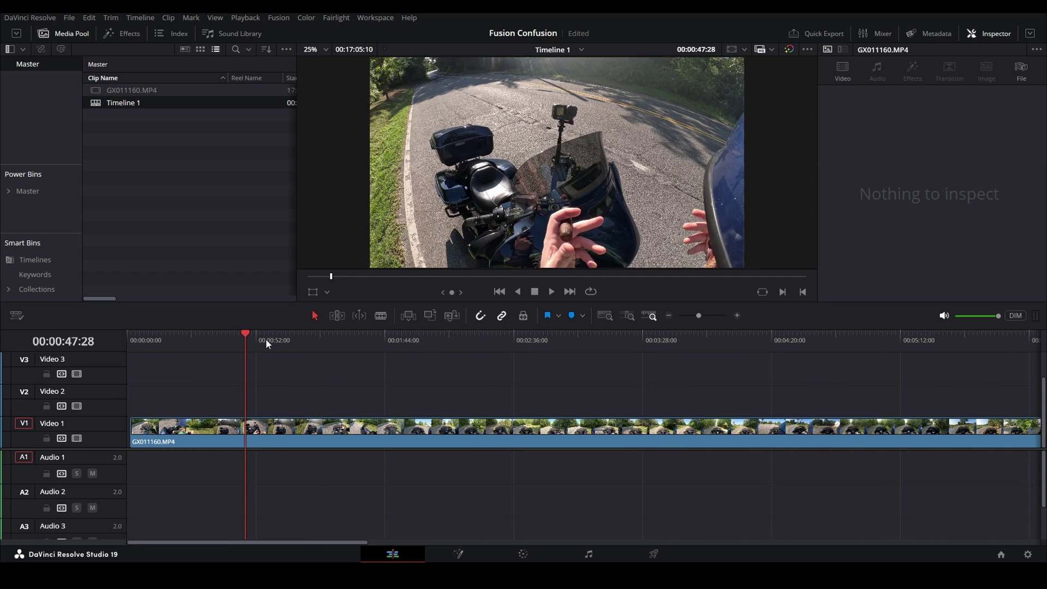
pyautogui.click(290, 339)
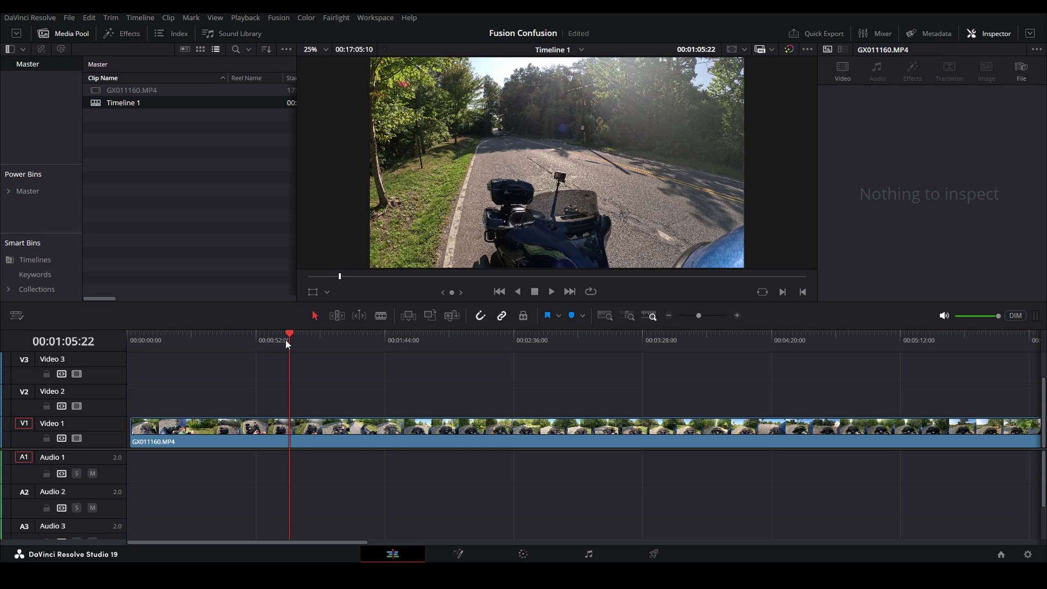
pyautogui.click(124, 34)
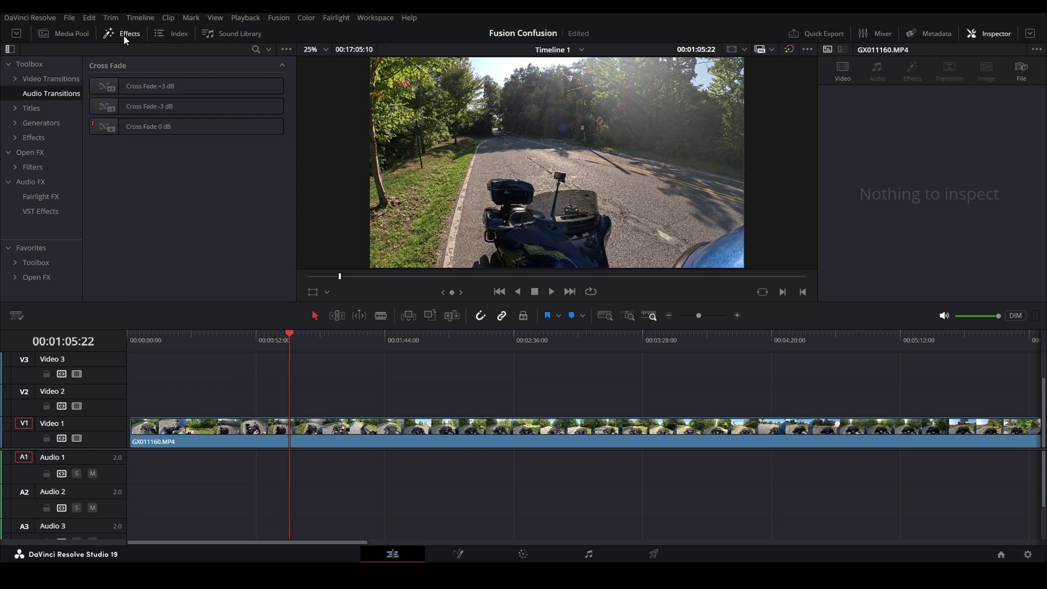
# Step: Place an Adjustment Clip on V2 at the playhead and extend its right edge
pyautogui.click(34, 138)
pyautogui.moveTo(136, 88); pyautogui.dragTo(292, 397)
pyautogui.hotkey('ctrl', '=')
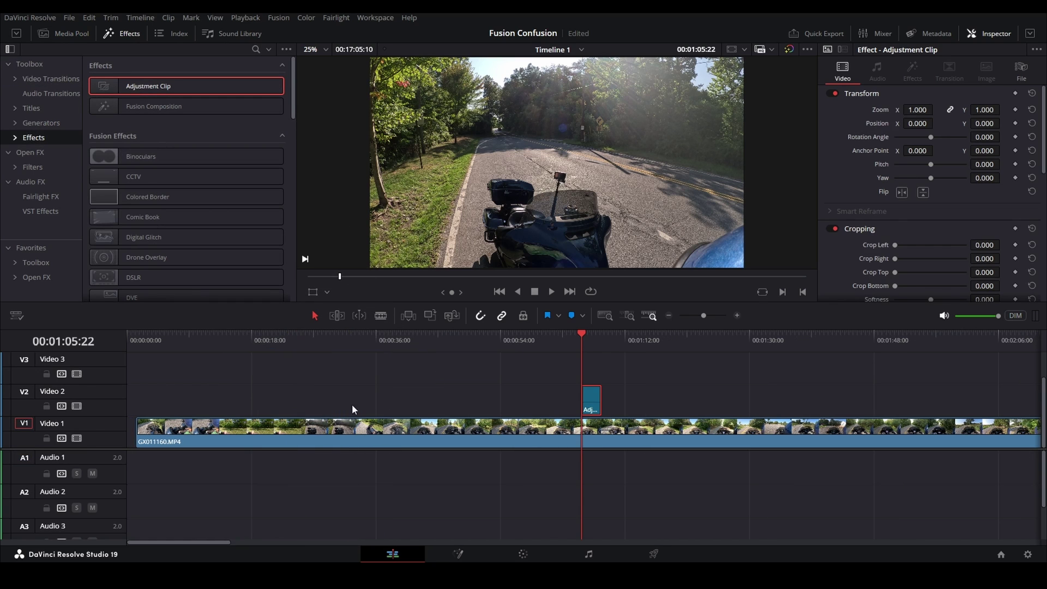
pyautogui.hotkey('ctrl', '=')
pyautogui.hscroll(3, 452, 391)
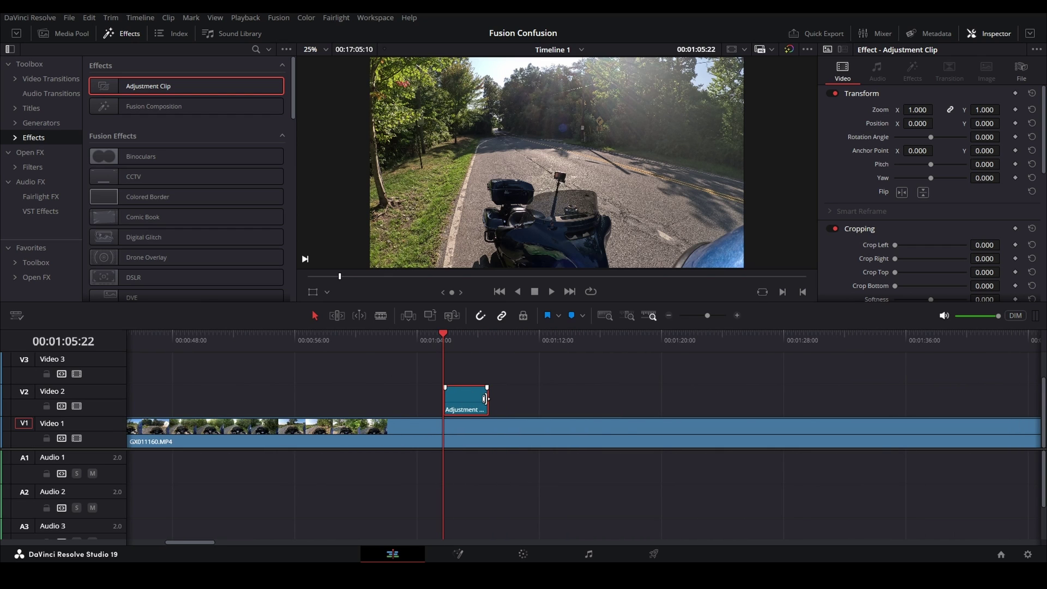
pyautogui.moveTo(485, 398); pyautogui.dragTo(590, 399)
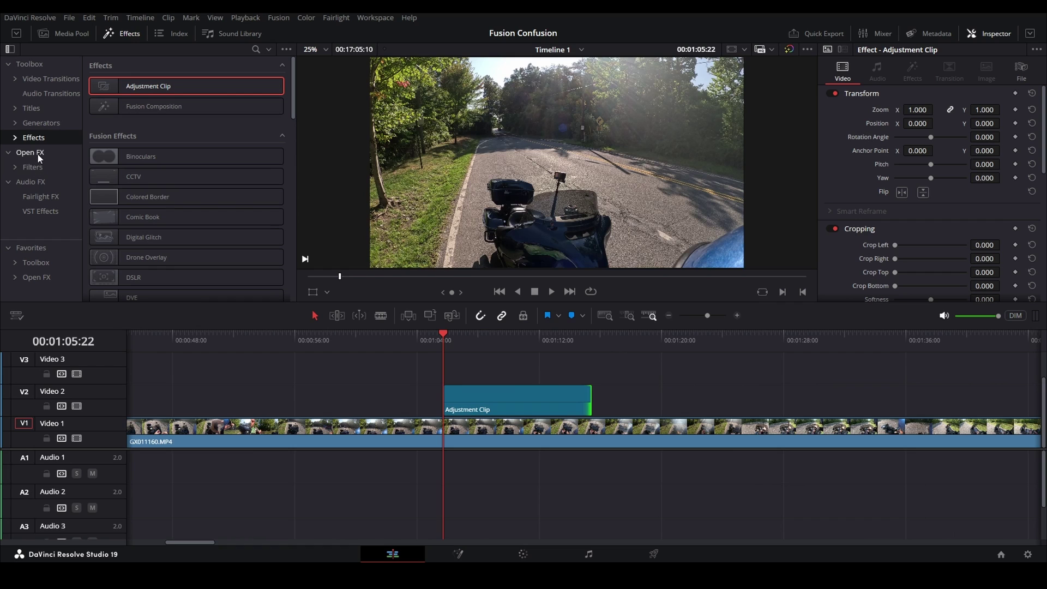
# Step: Apply the Drone Overlay effect to the adjustment clip
pyautogui.click(128, 34)
pyautogui.click(129, 34)
pyautogui.scroll(-2, 196, 123)
pyautogui.moveTo(163, 222); pyautogui.dragTo(492, 399)
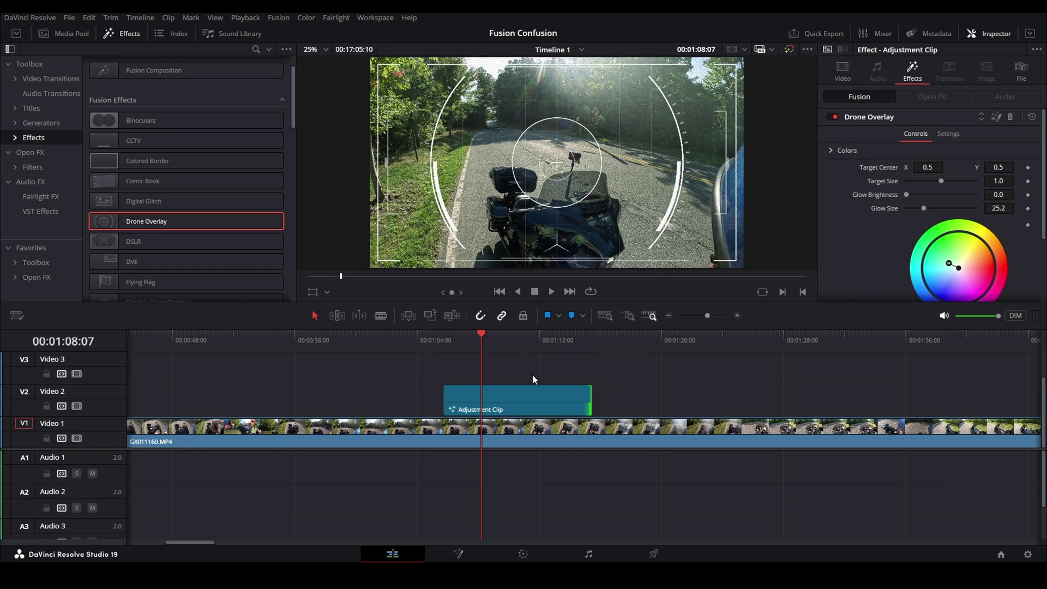
# Step: Disable and re-enable the V1 footage, move it to V3, then return it to V1
pyautogui.click(507, 433)
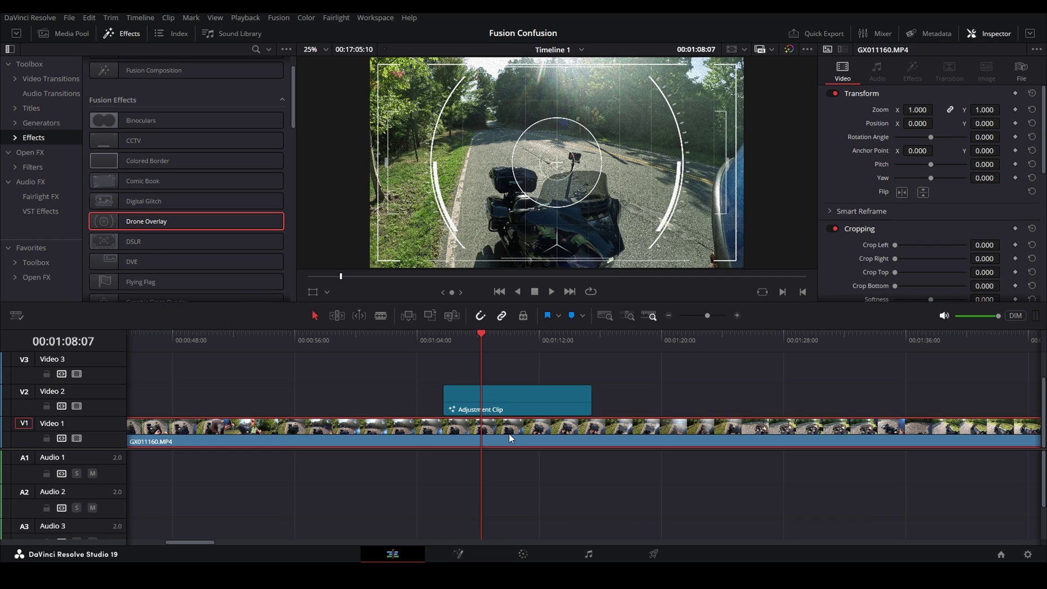
pyautogui.press('d')
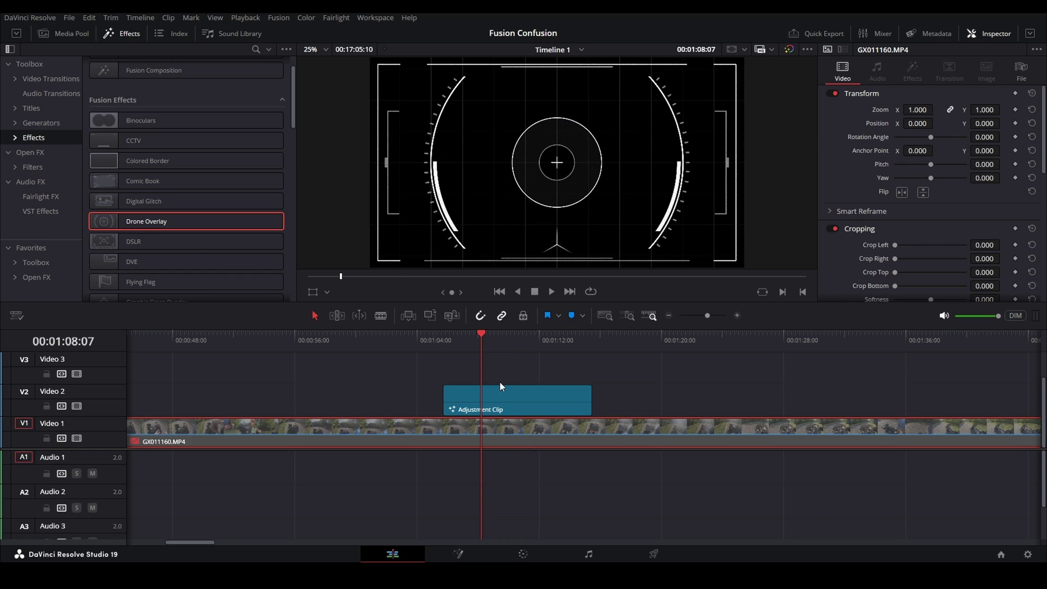
pyautogui.press('d')
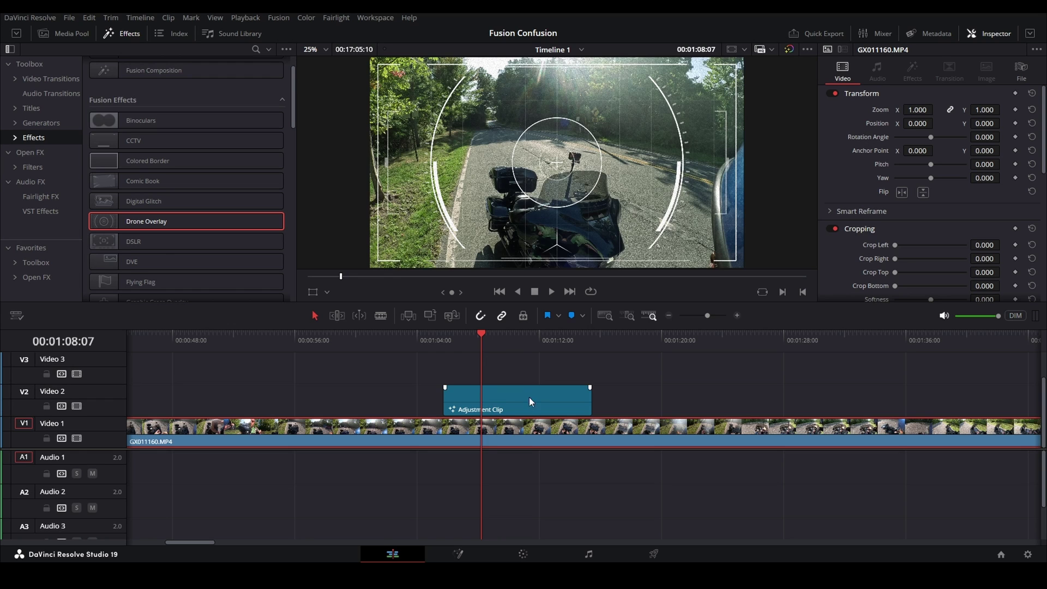
pyautogui.hotkey('ctrl', 'z')
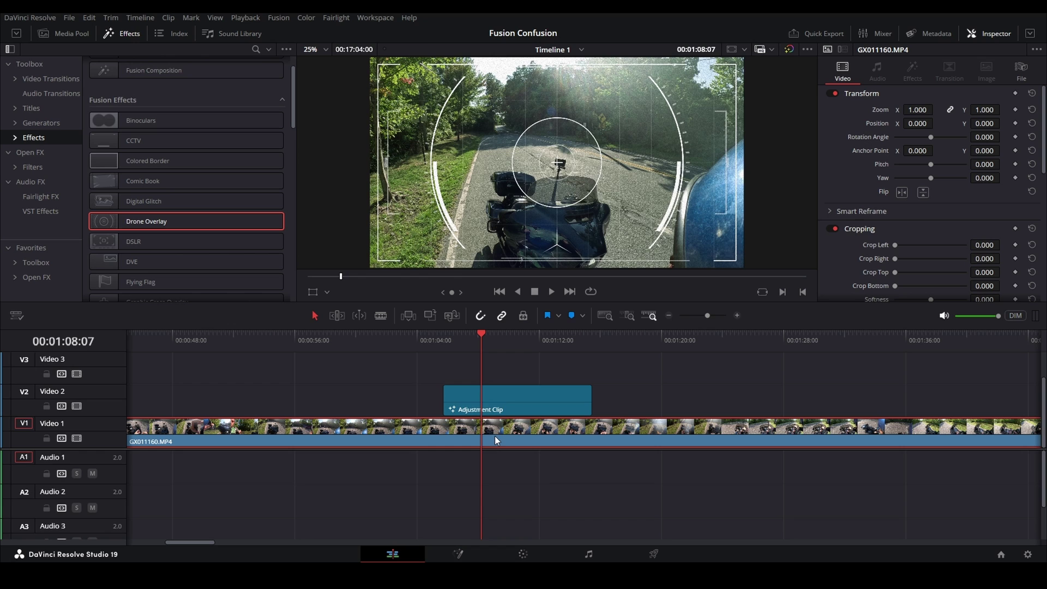
pyautogui.moveTo(495, 436); pyautogui.dragTo(462, 368)
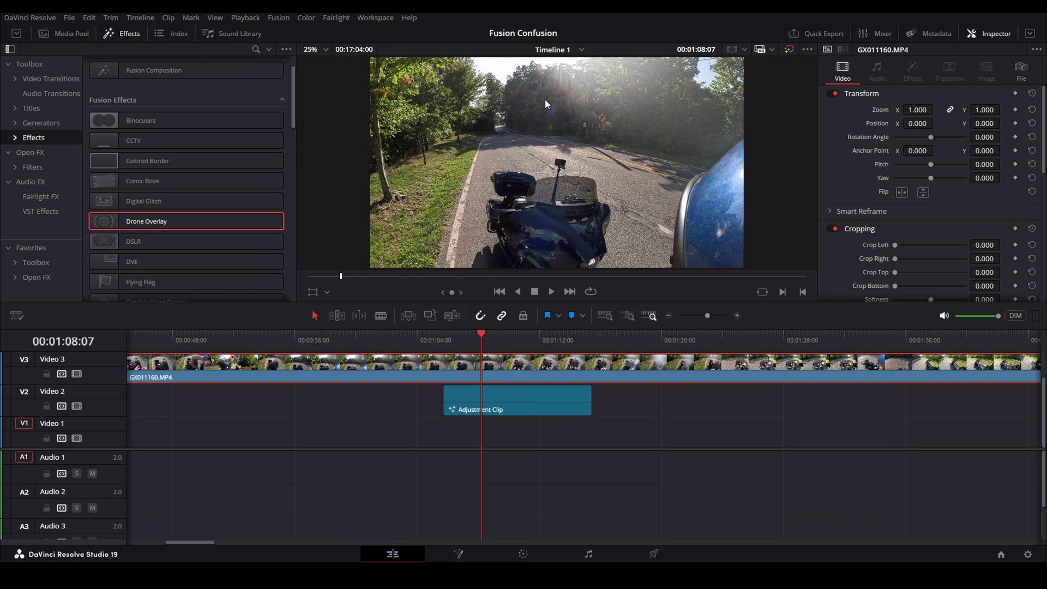
pyautogui.moveTo(523, 369); pyautogui.dragTo(495, 427)
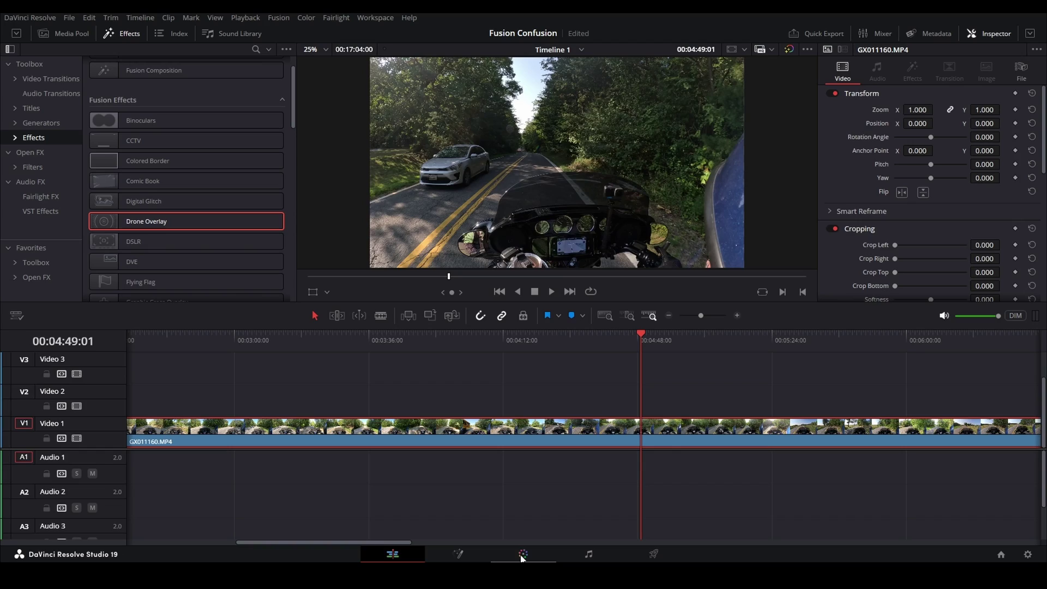
# Step: Switch to the Color page and hide the Effects library so the Nodes panel spans the width
pyautogui.click(523, 555)
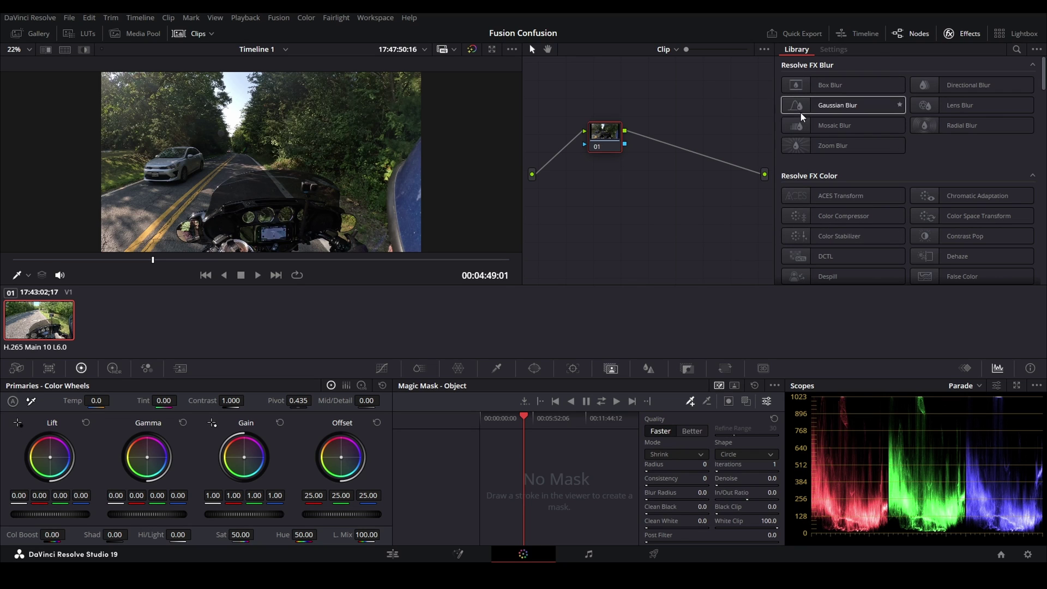
pyautogui.click(950, 33)
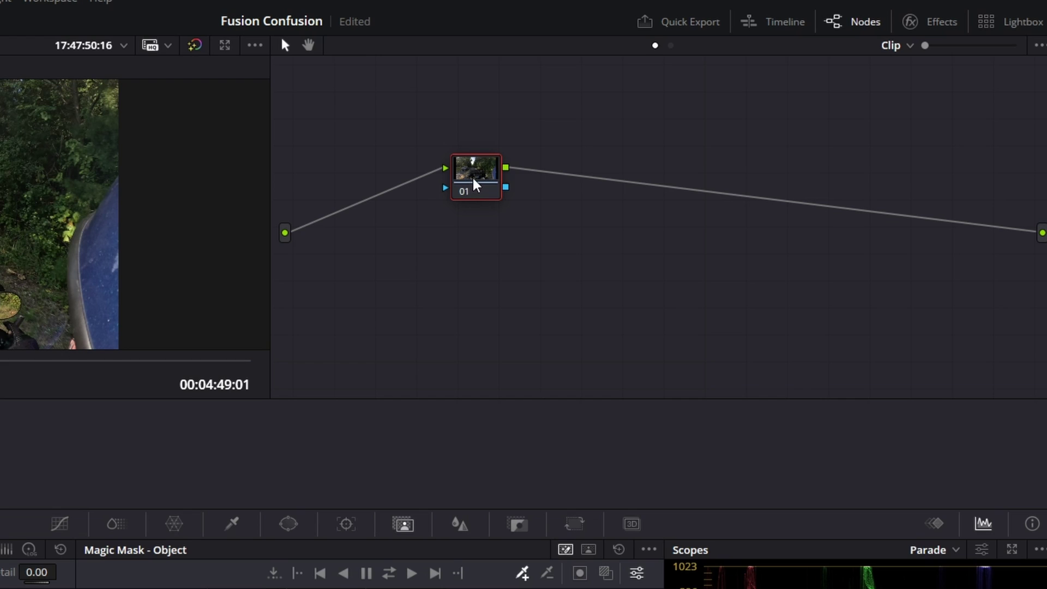
pyautogui.hotkey('alt', 's')
pyautogui.moveTo(554, 186); pyautogui.dragTo(704, 158)
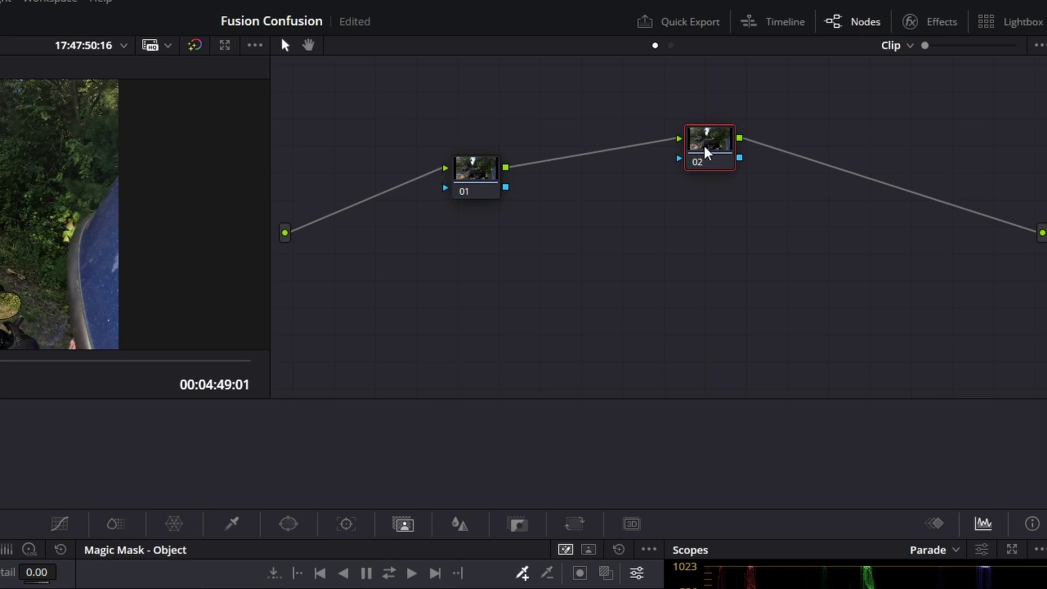
pyautogui.moveTo(703, 147); pyautogui.dragTo(619, 181)
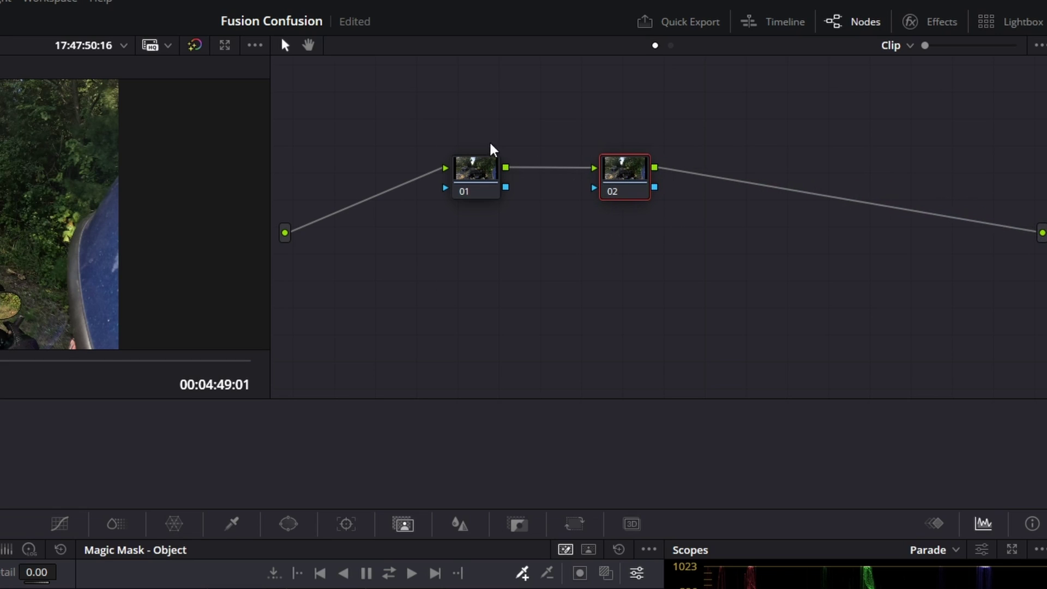
pyautogui.hotkey('alt', 's')
pyautogui.hotkey('alt', 's')
pyautogui.hotkey('alt', 's')
pyautogui.moveTo(696, 197); pyautogui.dragTo(502, 301)
pyautogui.moveTo(788, 188); pyautogui.dragTo(723, 289)
pyautogui.moveTo(852, 183); pyautogui.dragTo(827, 261)
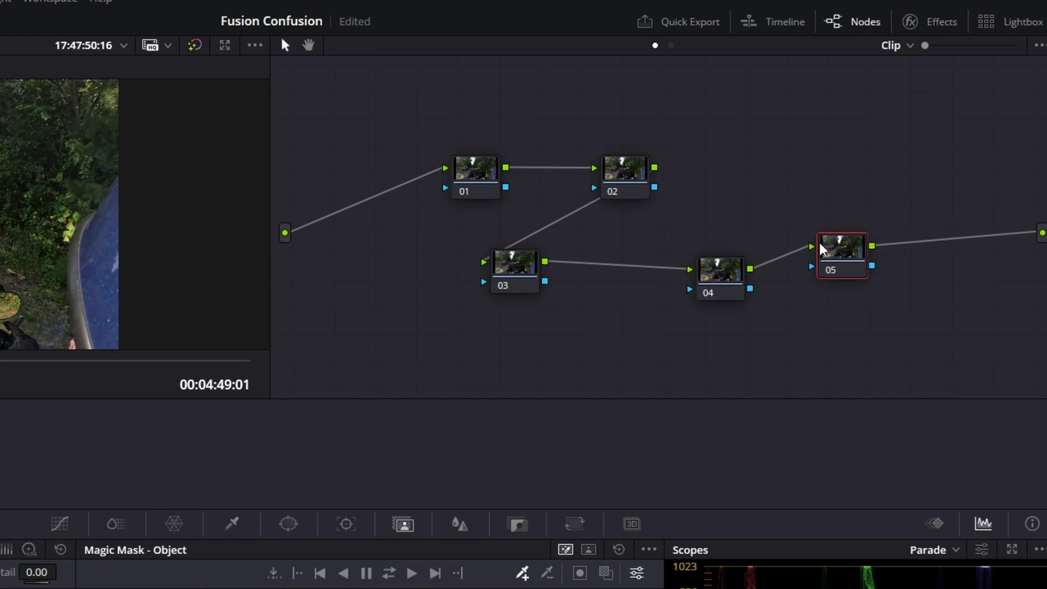
pyautogui.click(463, 184)
pyautogui.click(616, 173)
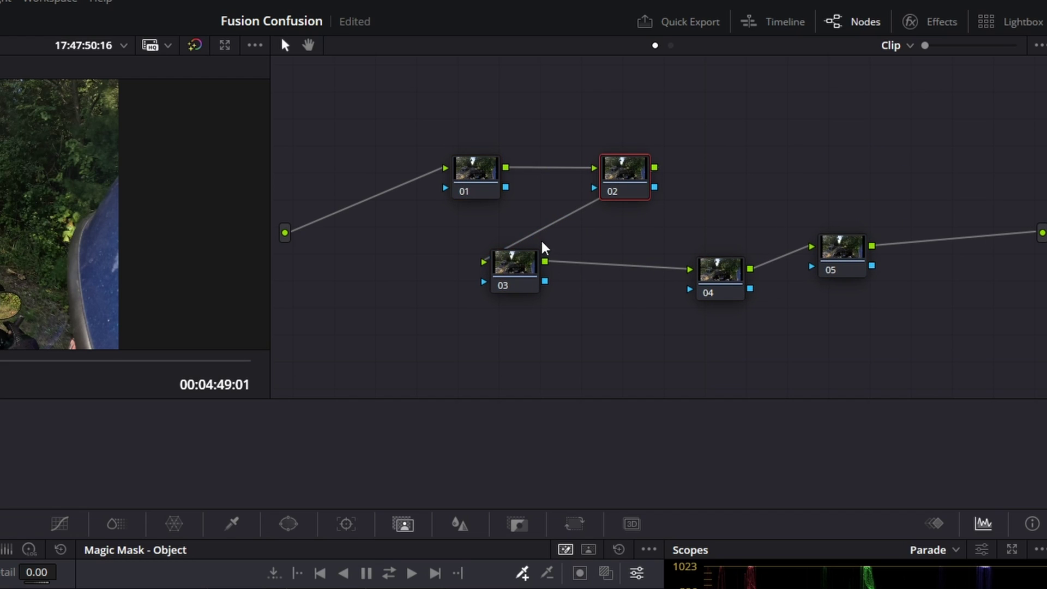
pyautogui.click(534, 271)
pyautogui.click(476, 176)
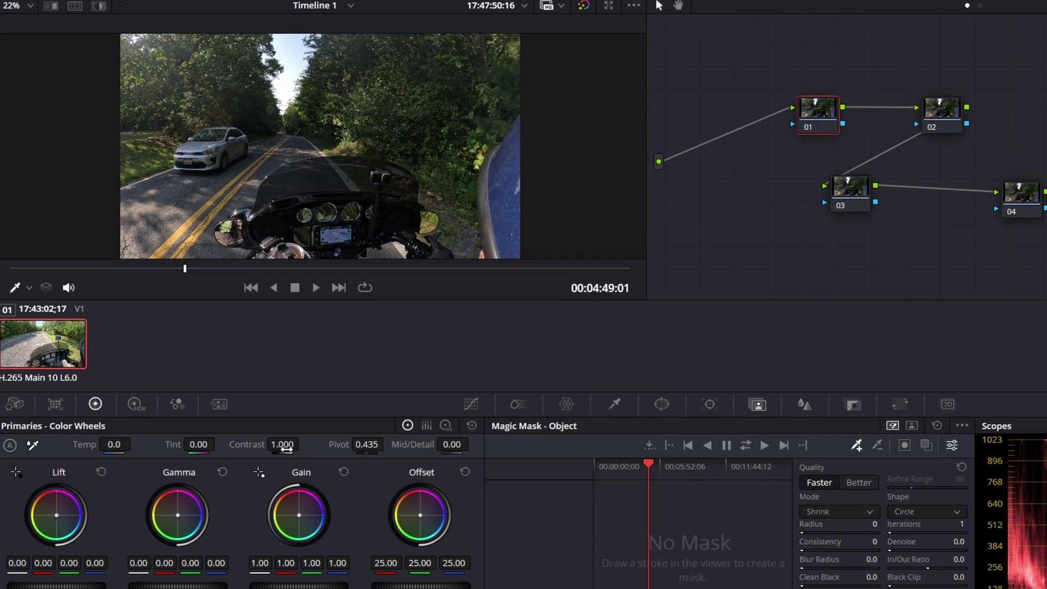
# Step: Try contrast changes on nodes 01 and 03, then undo them and remove extra nodes
pyautogui.moveTo(287, 448); pyautogui.dragTo(248, 448)
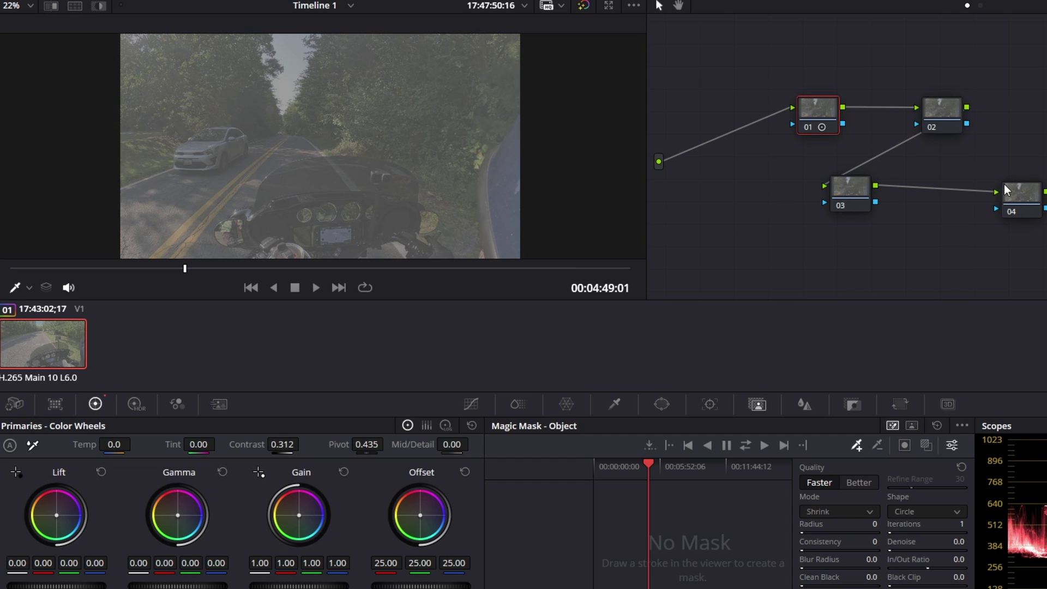
pyautogui.click(846, 192)
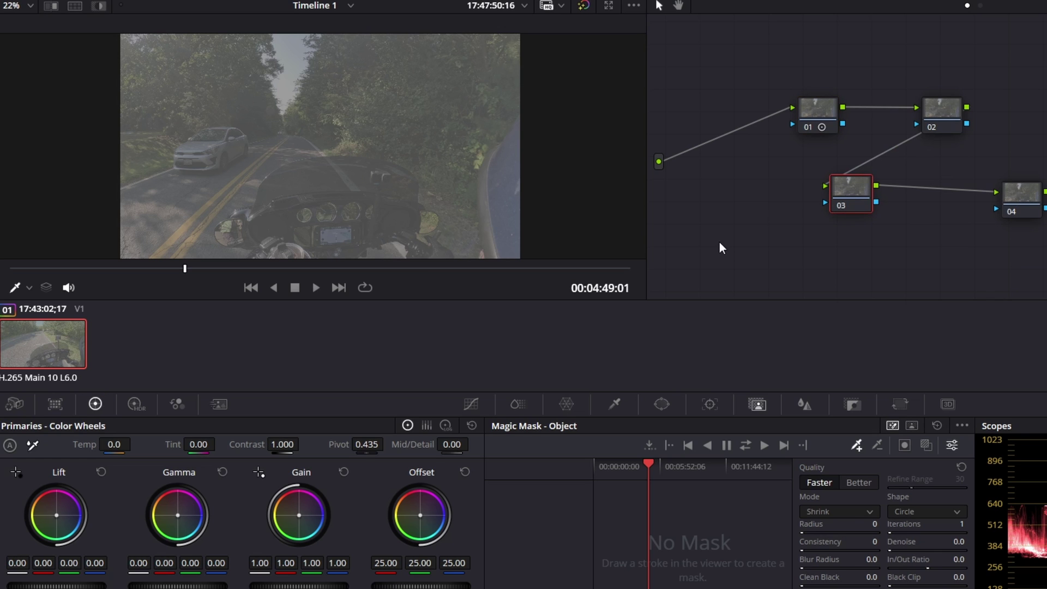
pyautogui.moveTo(282, 444); pyautogui.dragTo(303, 443)
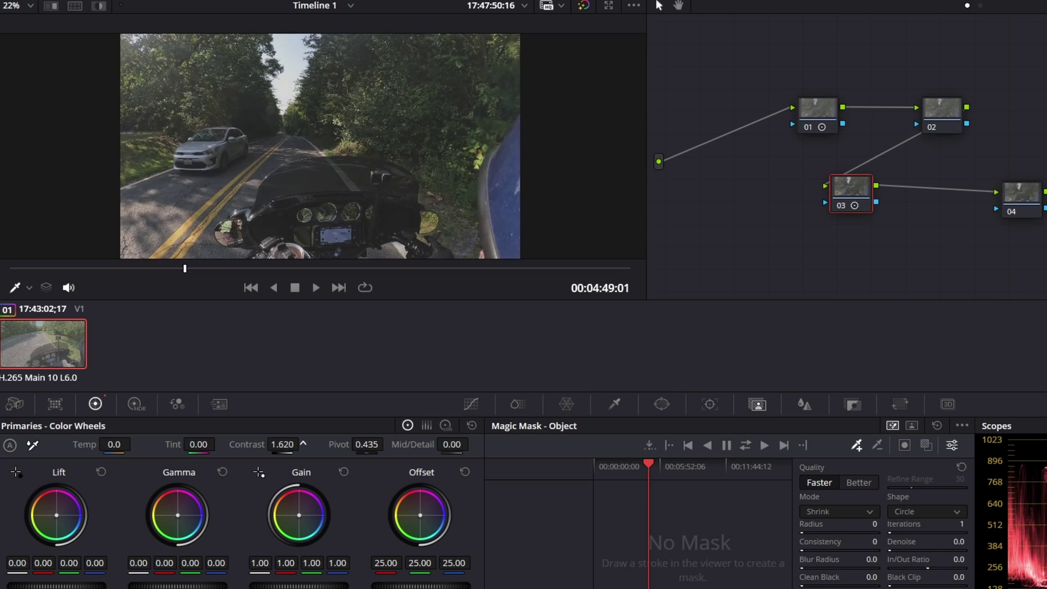
pyautogui.moveTo(283, 444); pyautogui.dragTo(289, 443)
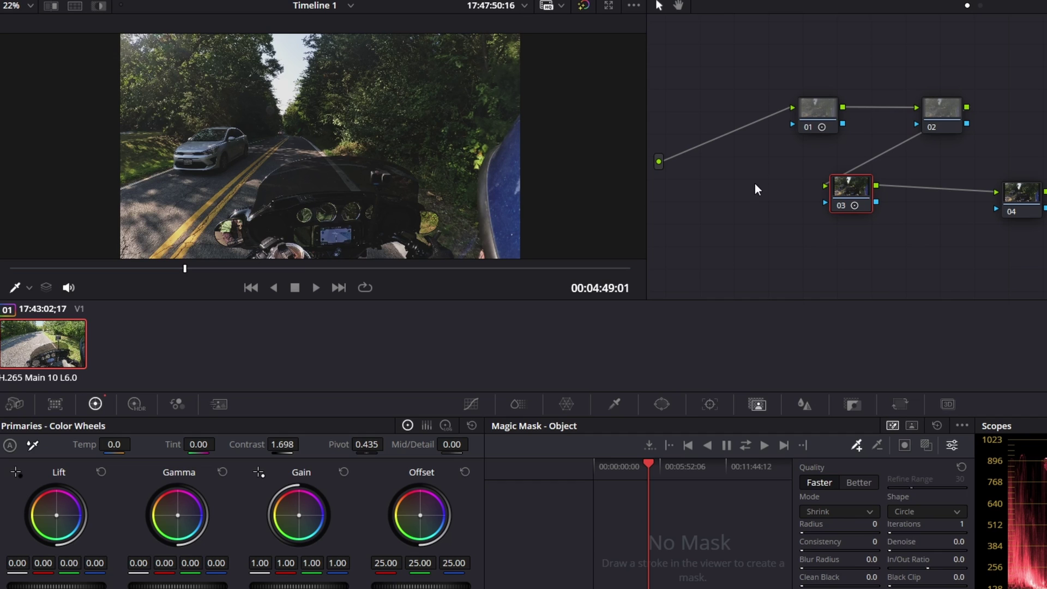
pyautogui.hotkey('ctrl', 'z')
pyautogui.hotkey('ctrl', 'z')
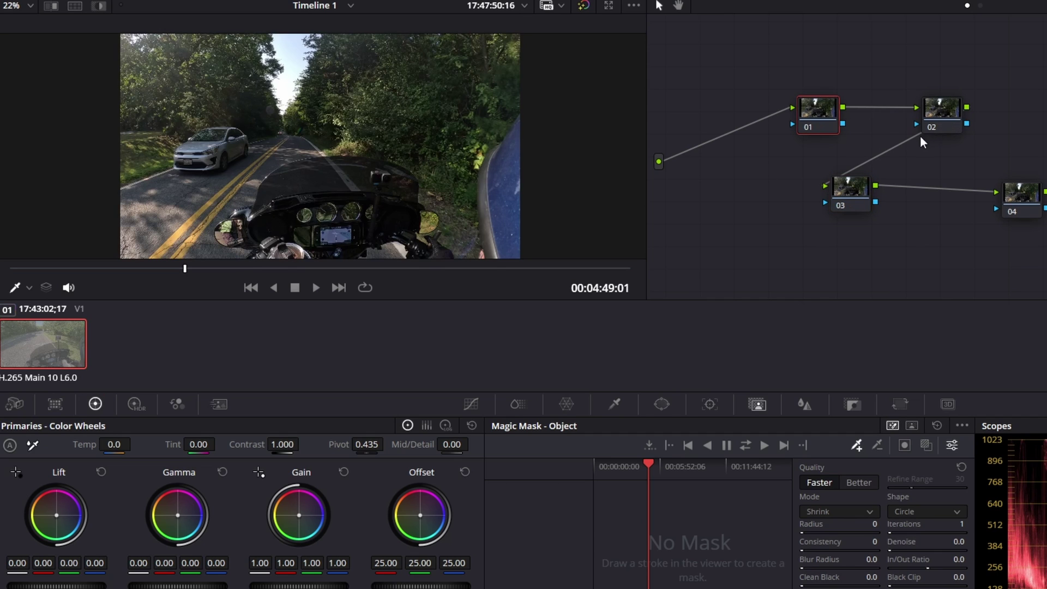
pyautogui.hotkey('ctrl', 'z')
pyautogui.hotkey('ctrl', 'z')
pyautogui.hotkey('ctrl', 'z')
pyautogui.hotkey('ctrl', 'z')
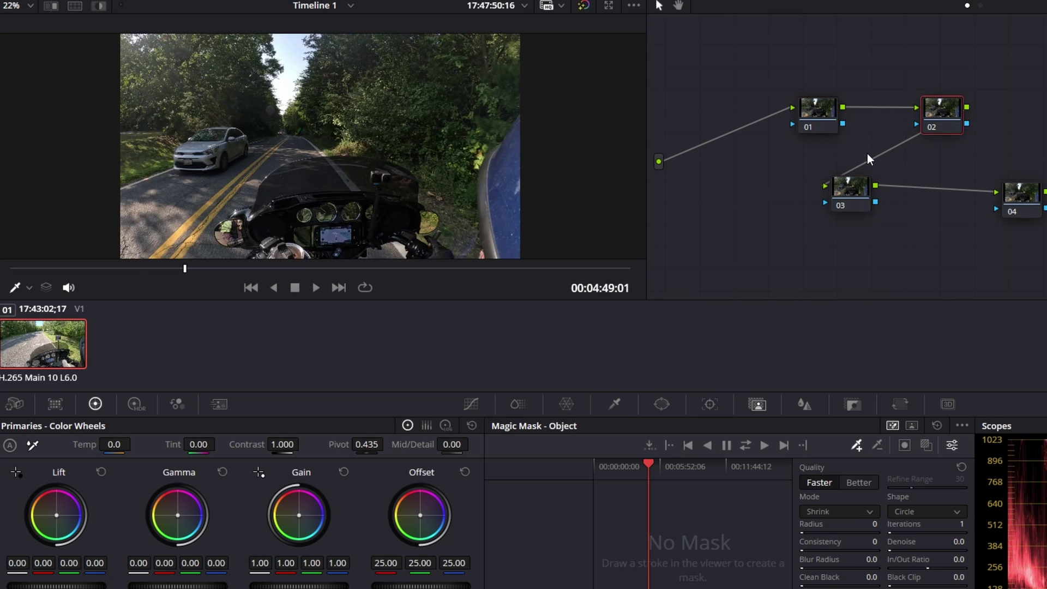
pyautogui.hotkey('ctrl', 'z')
pyautogui.hotkey('ctrl', 'z')
pyautogui.hotkey('ctrl', 'z')
pyautogui.hotkey('ctrl', 'z')
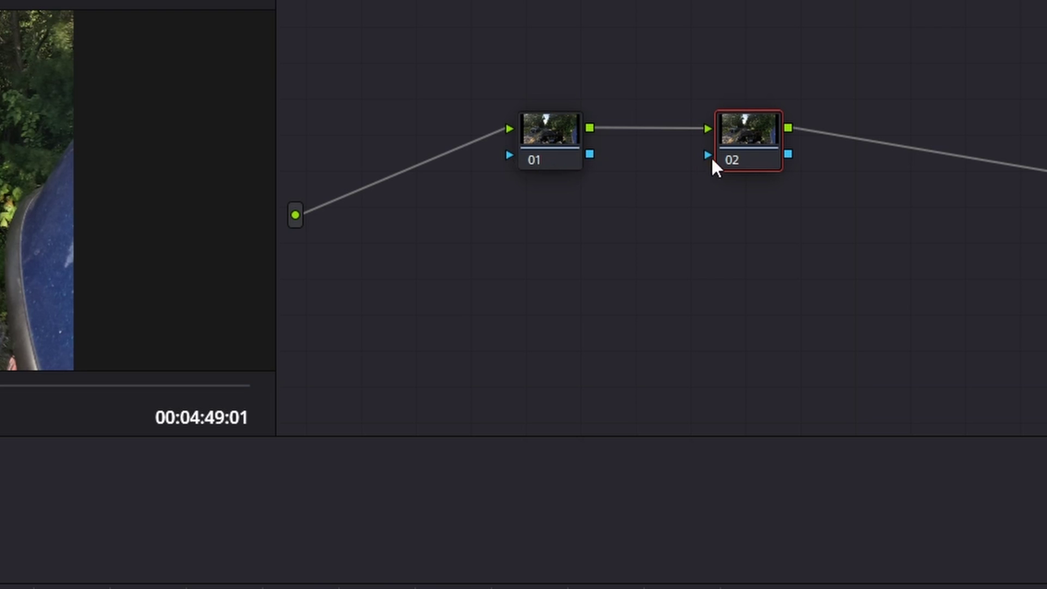
# Step: Nudge node 02 slightly left in the node editor
pyautogui.moveTo(737, 151); pyautogui.dragTo(711, 148)
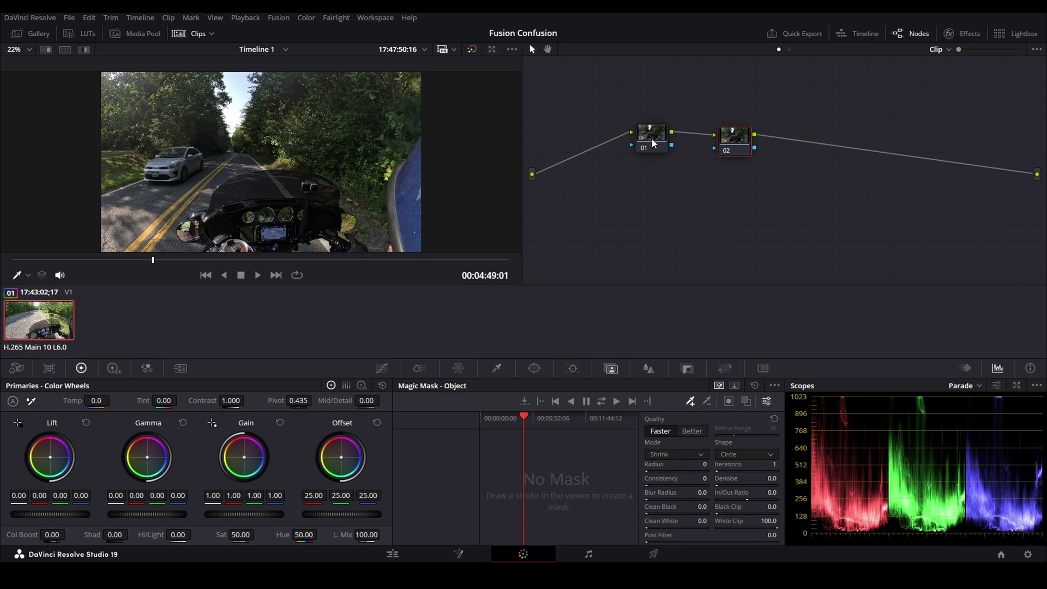
# Step: Search 'dept' in Effects and apply Depth Map to node 01
pyautogui.click(643, 144)
pyautogui.click(961, 34)
pyautogui.click(848, 69)
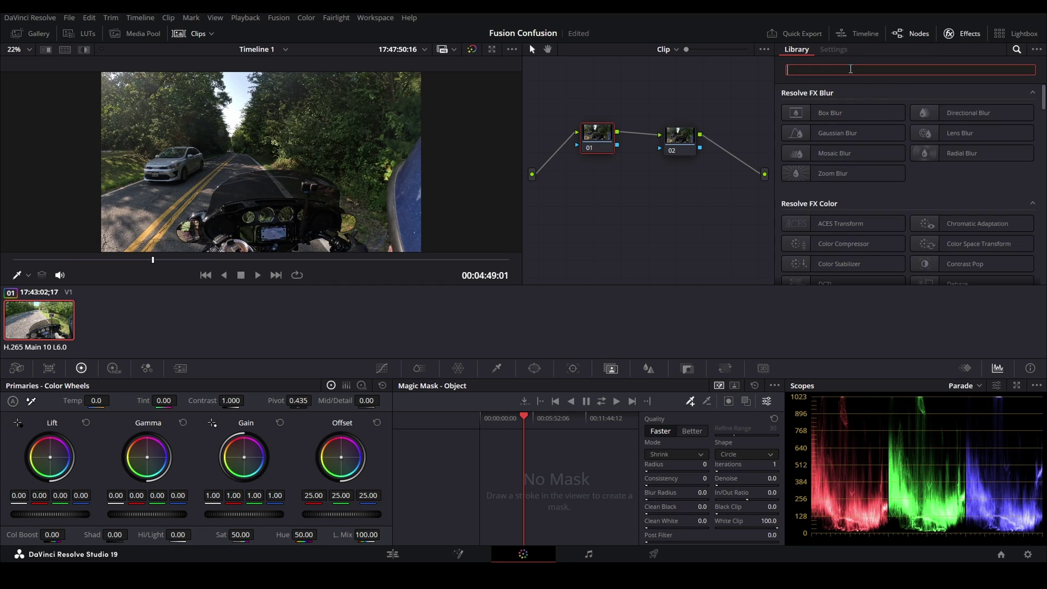
pyautogui.write('dept')
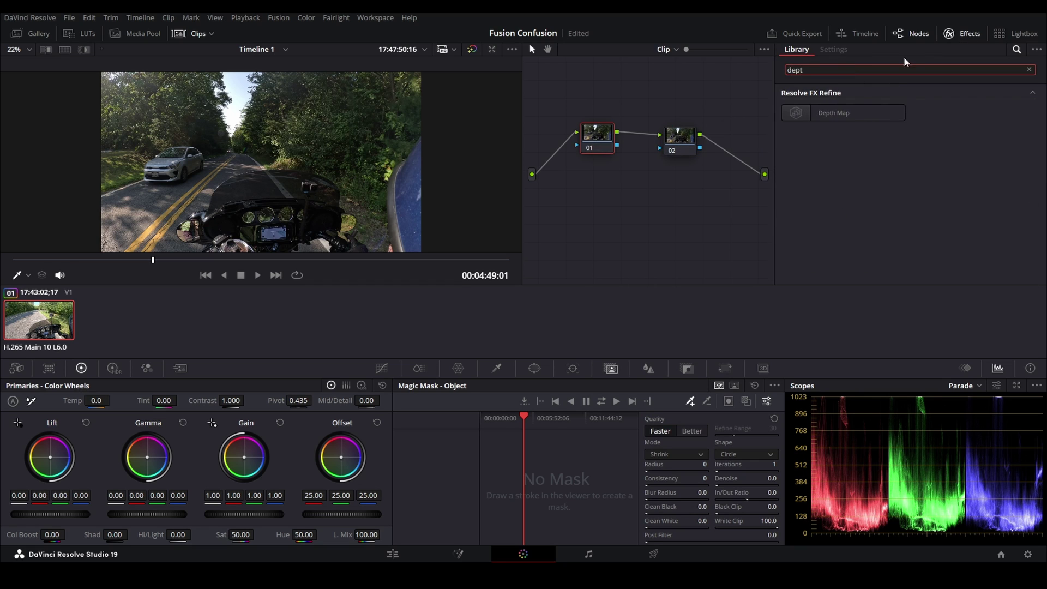
pyautogui.moveTo(813, 114); pyautogui.dragTo(594, 139)
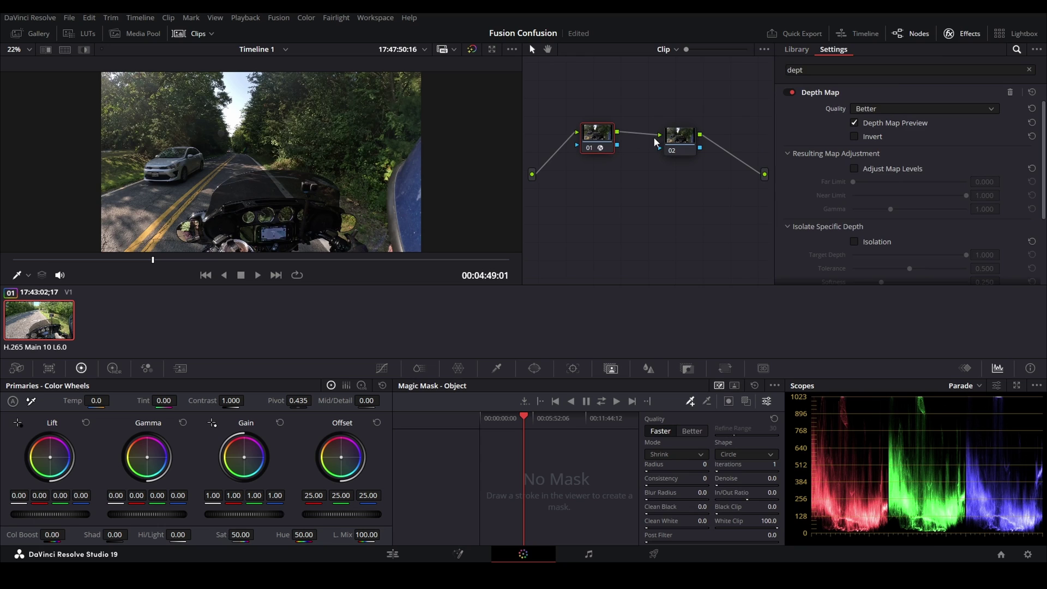
# Step: Search 'lens' and apply Lens Blur to node 02
pyautogui.click(698, 146)
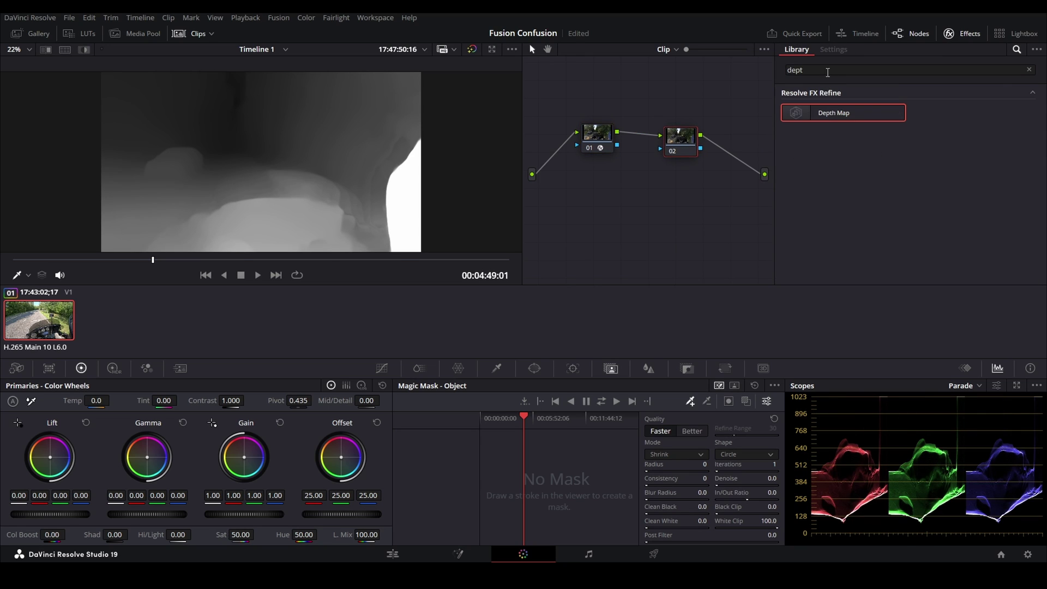
pyautogui.click(827, 72)
pyautogui.press('BackSpace')
pyautogui.press('BackSpace')
pyautogui.press('BackSpace')
pyautogui.press('BackSpace')
pyautogui.write('lens')
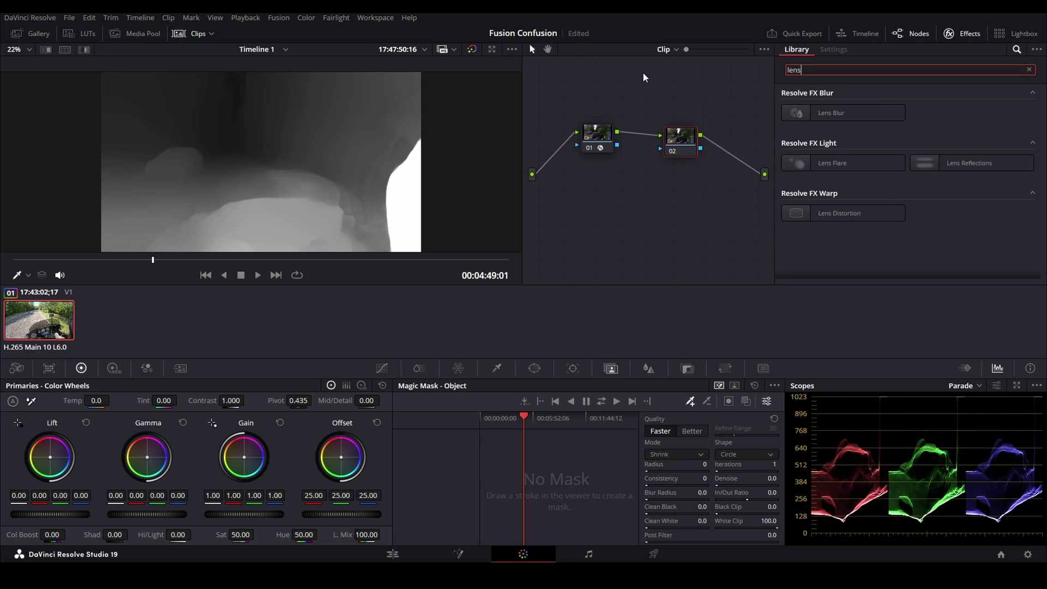
pyautogui.moveTo(830, 113); pyautogui.dragTo(681, 141)
# Step: Set Depth Map quality to Faster, tick Invert, and untick Depth Map Preview
pyautogui.click(599, 142)
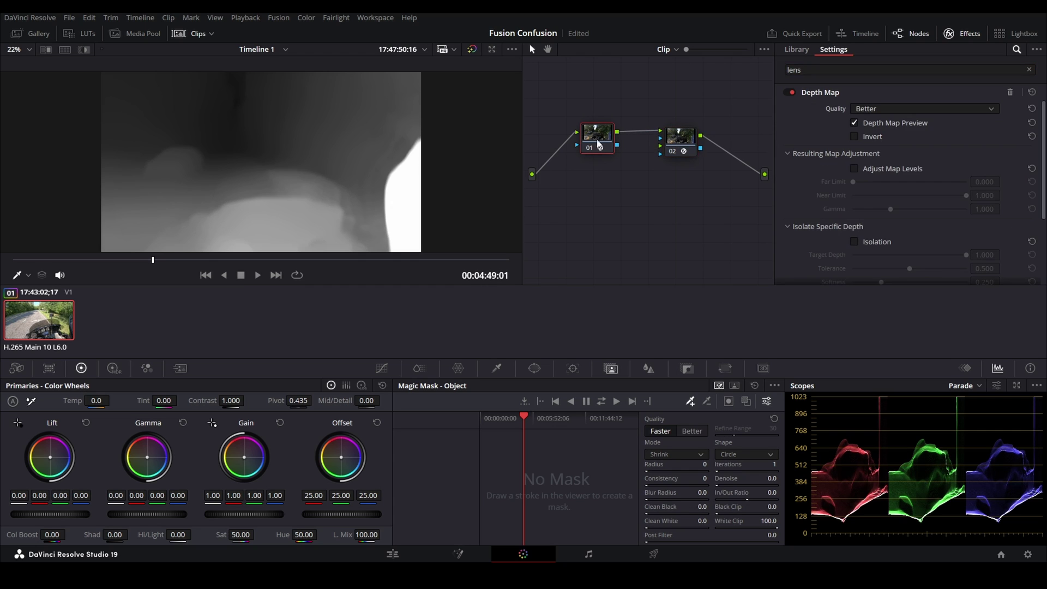
pyautogui.click(889, 109)
pyautogui.click(890, 121)
pyautogui.click(854, 137)
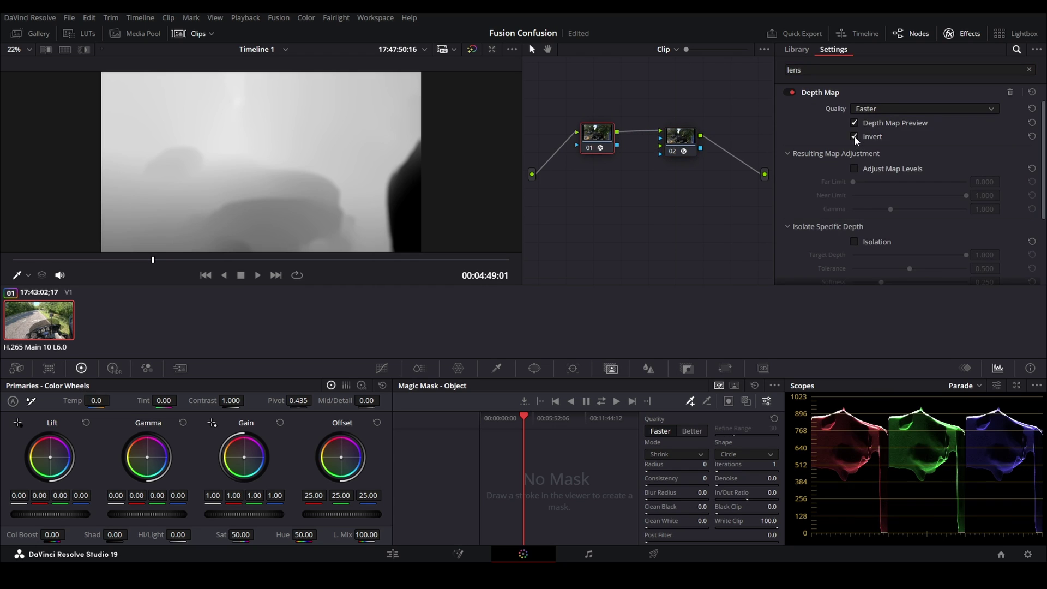
pyautogui.click(854, 123)
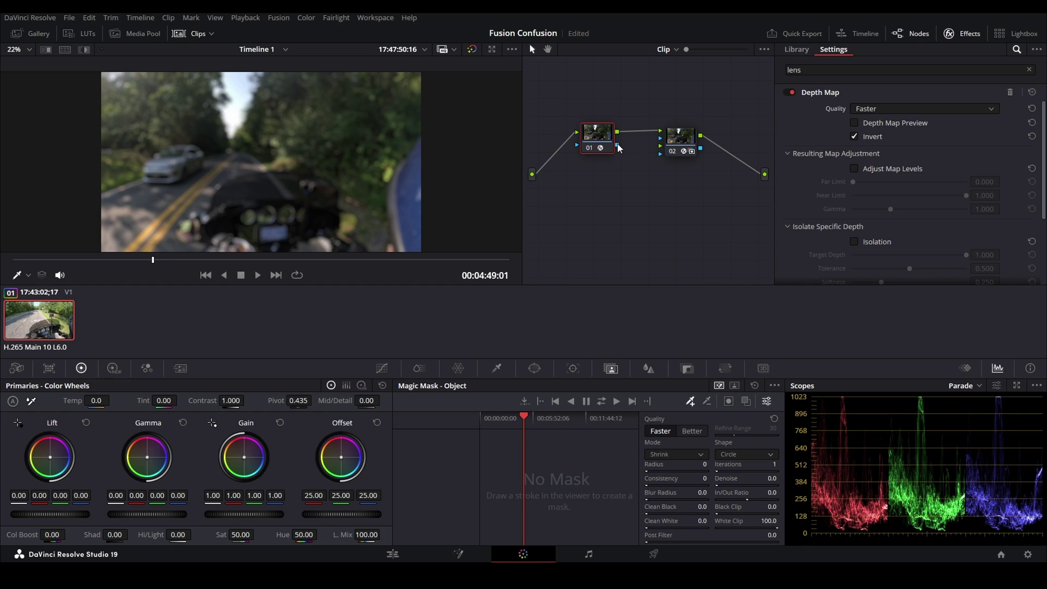
# Step: Wire node 01's blue key output into node 02's blue key input
pyautogui.moveTo(617, 146); pyautogui.dragTo(663, 143)
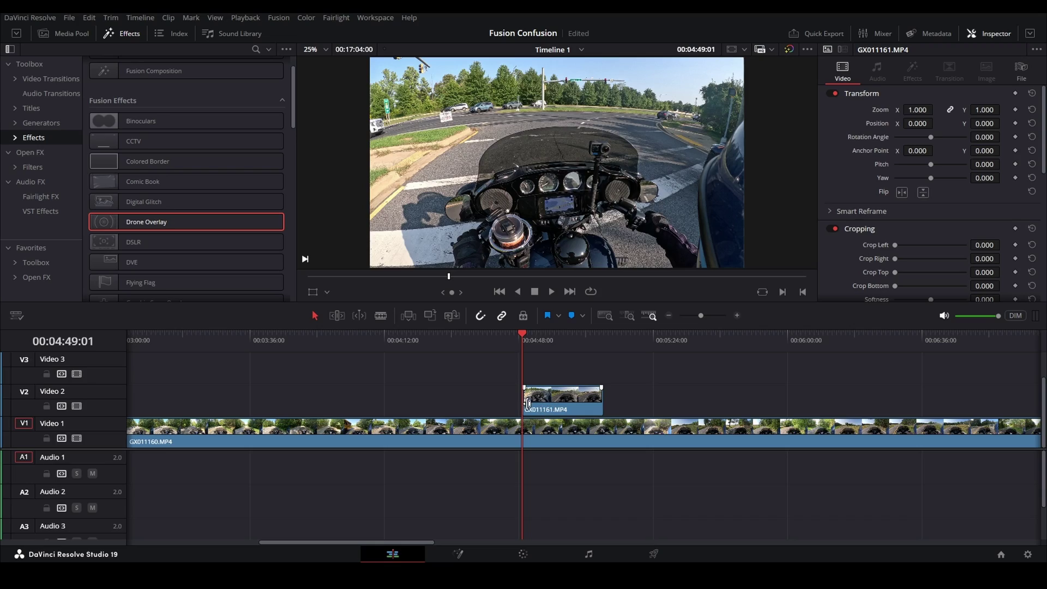
# Step: Make GX011161.MP4 a New Fusion Clip and open Fusion Clip 1 in the Fusion page
pyautogui.click(551, 401)
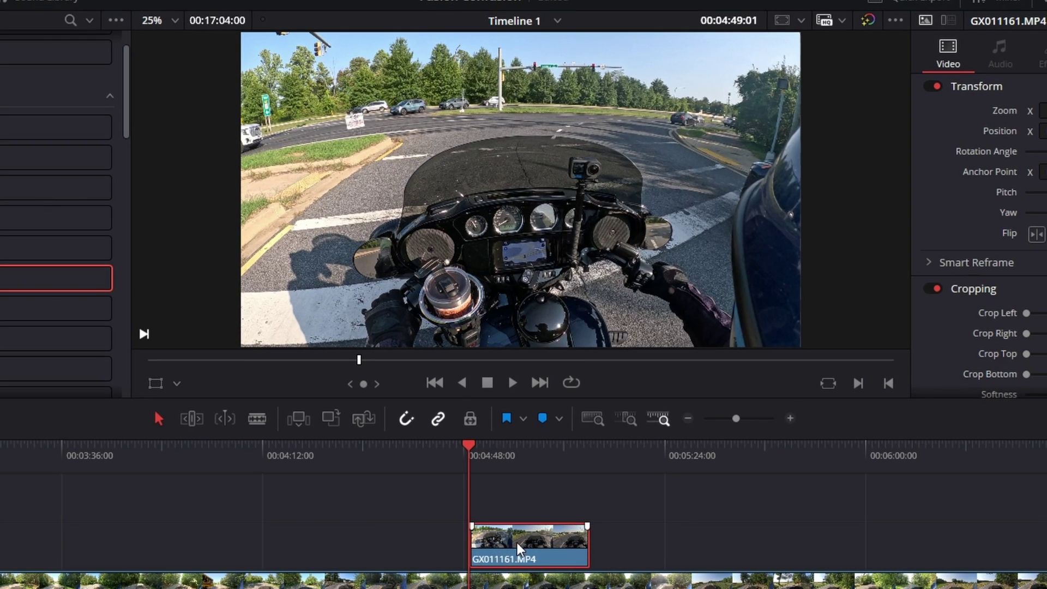
pyautogui.rightClick(518, 548)
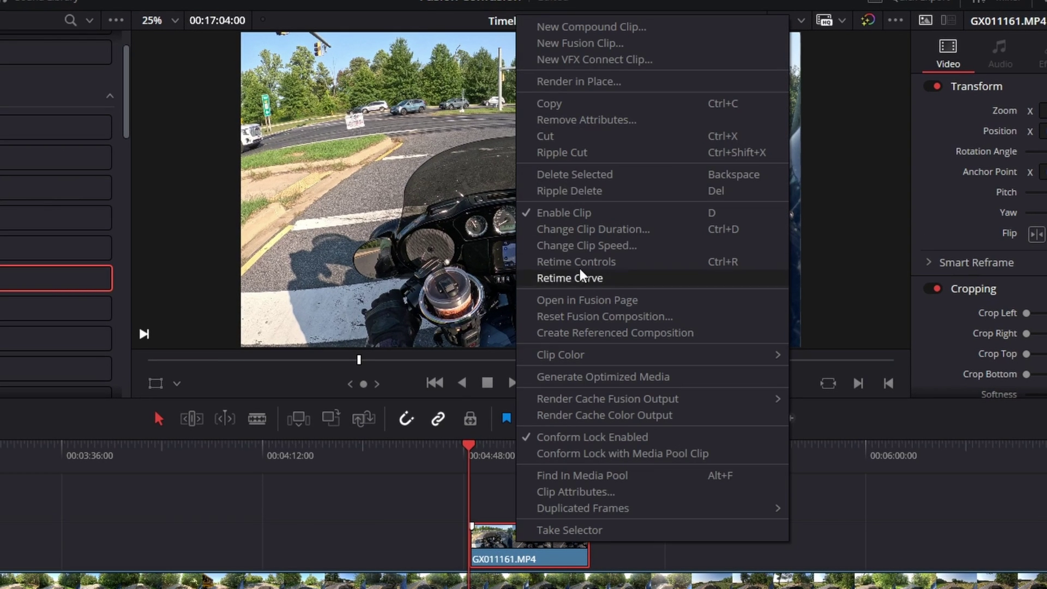
pyautogui.click(551, 42)
pyautogui.rightClick(507, 544)
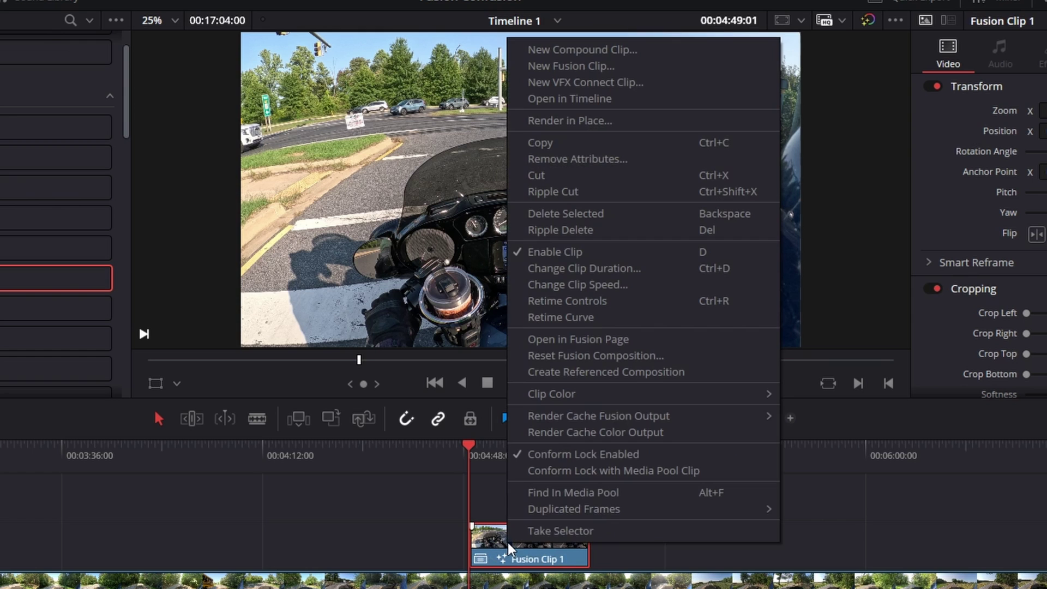
pyautogui.click(563, 339)
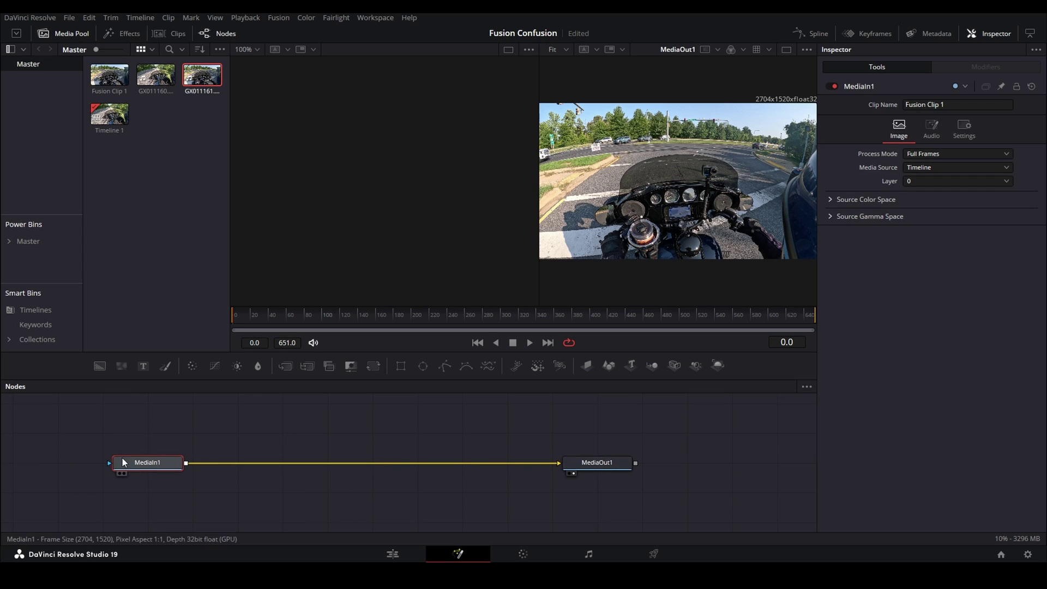
pyautogui.moveTo(100, 363); pyautogui.dragTo(138, 427)
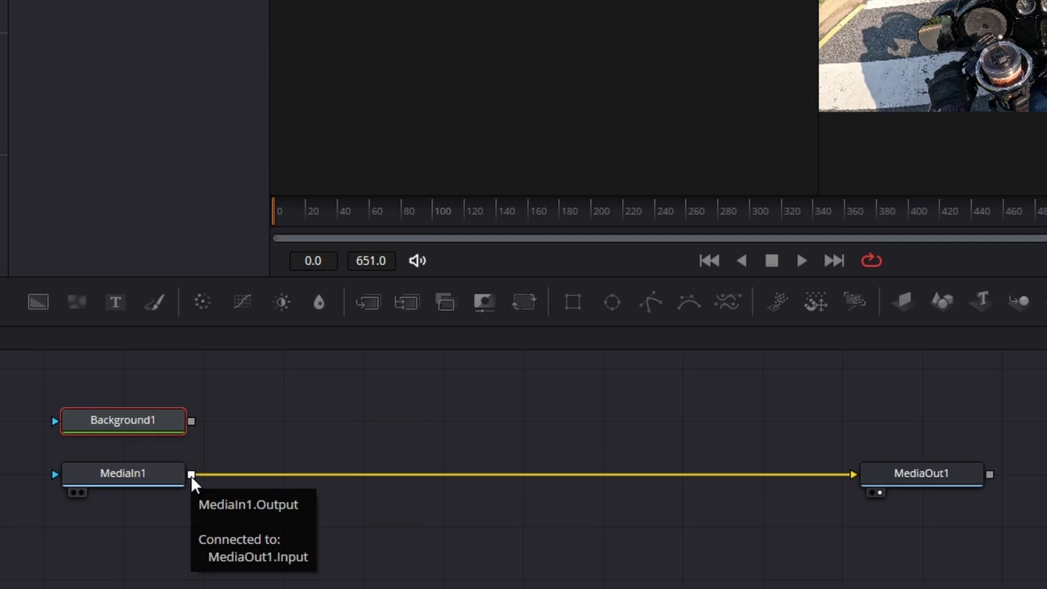
pyautogui.press('Delete')
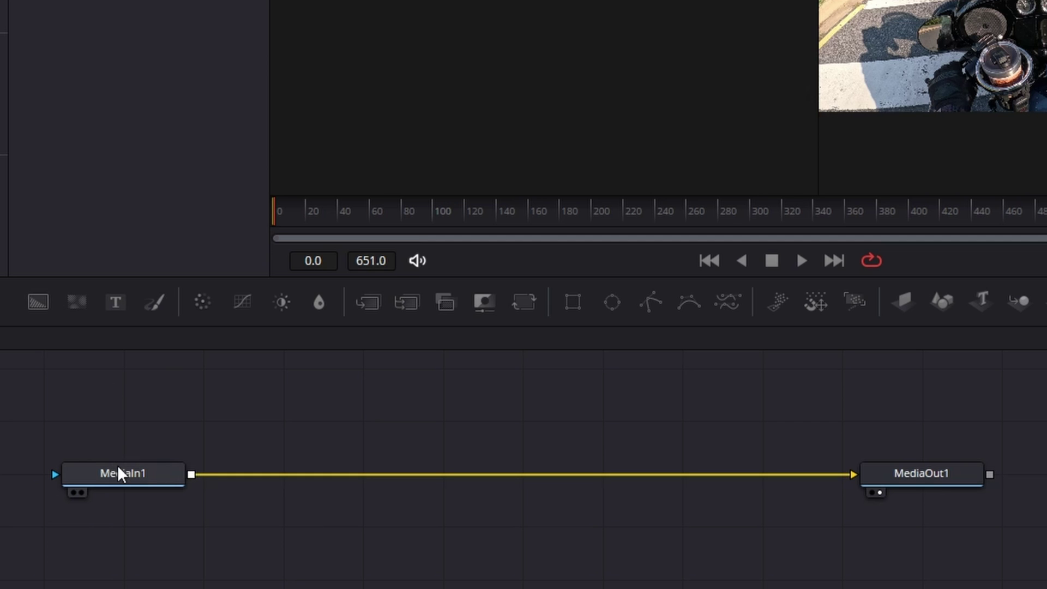
pyautogui.click(137, 475)
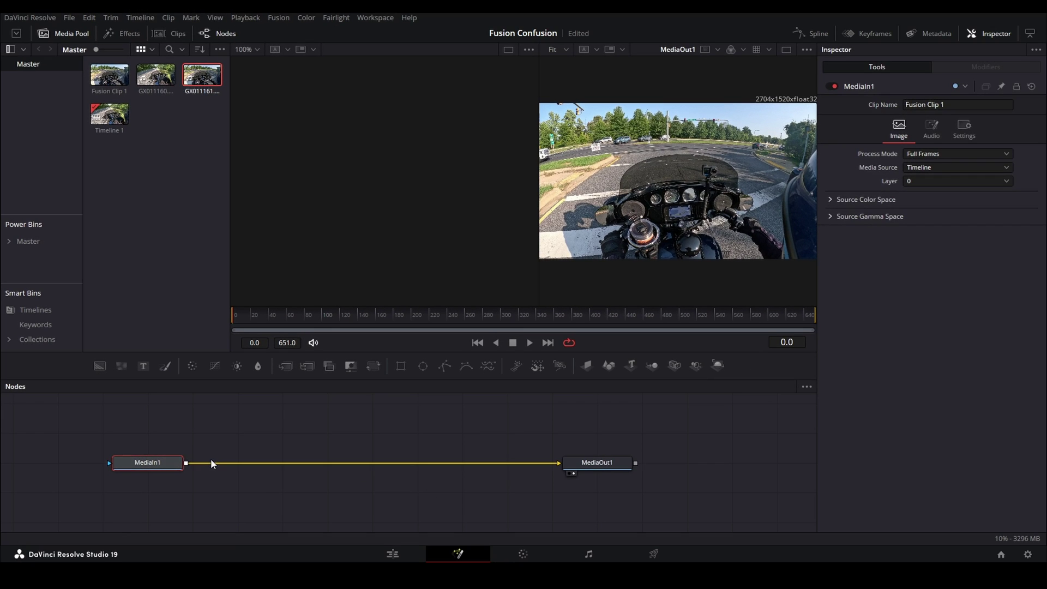
# Step: Insert a Planar Tracker between MediaIn1 and MediaOut1 using the 'pla' tool search
pyautogui.hotkey('shift', 'space')
pyautogui.write('pla')
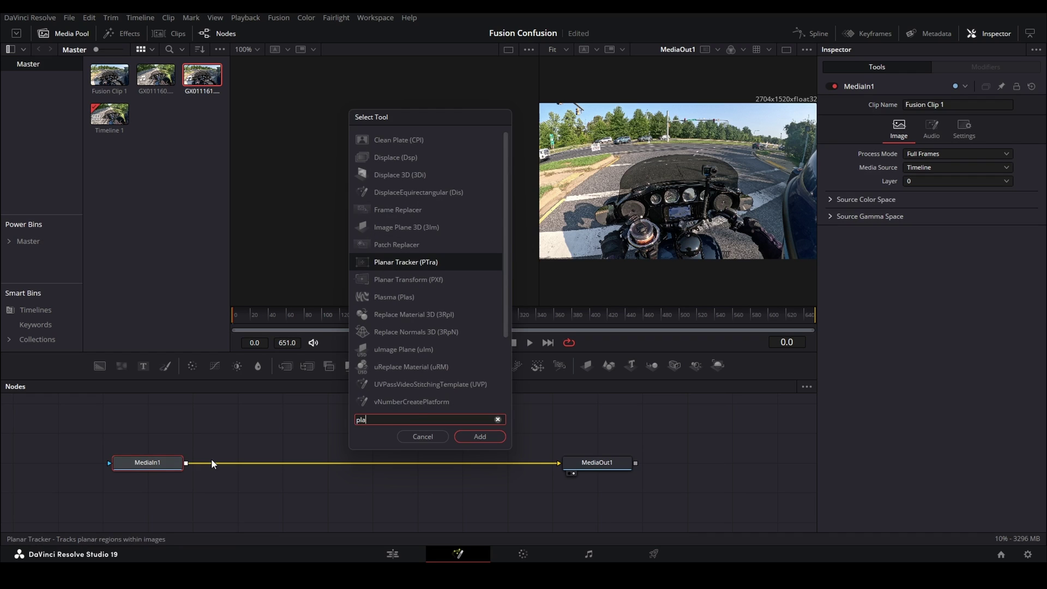
pyautogui.press('Return')
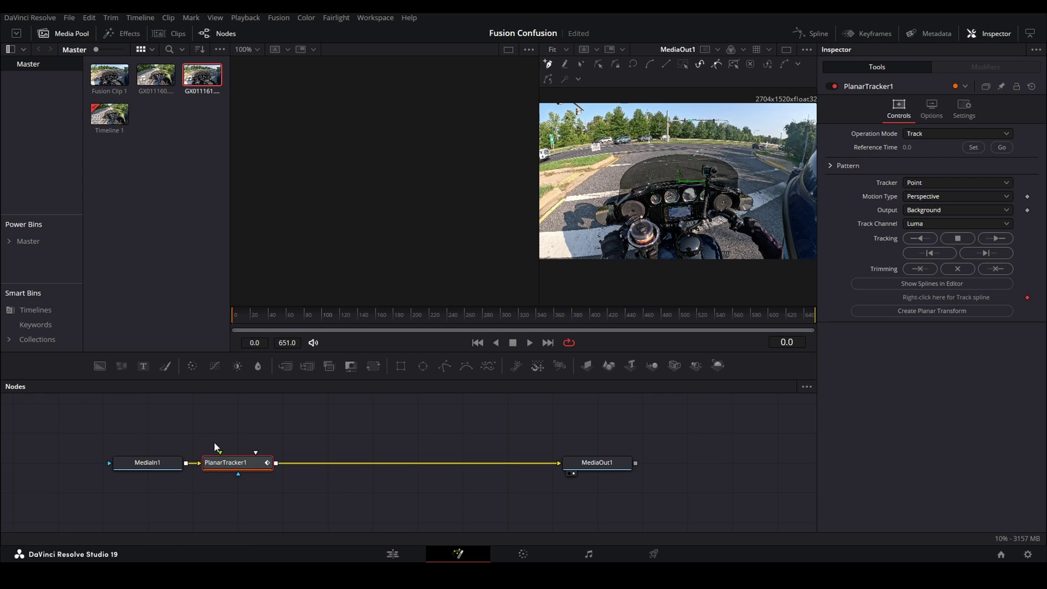
# Step: Shift PlanarTracker1 right, add a Text+ node feeding it, and select the tracker
pyautogui.moveTo(253, 465); pyautogui.dragTo(297, 466)
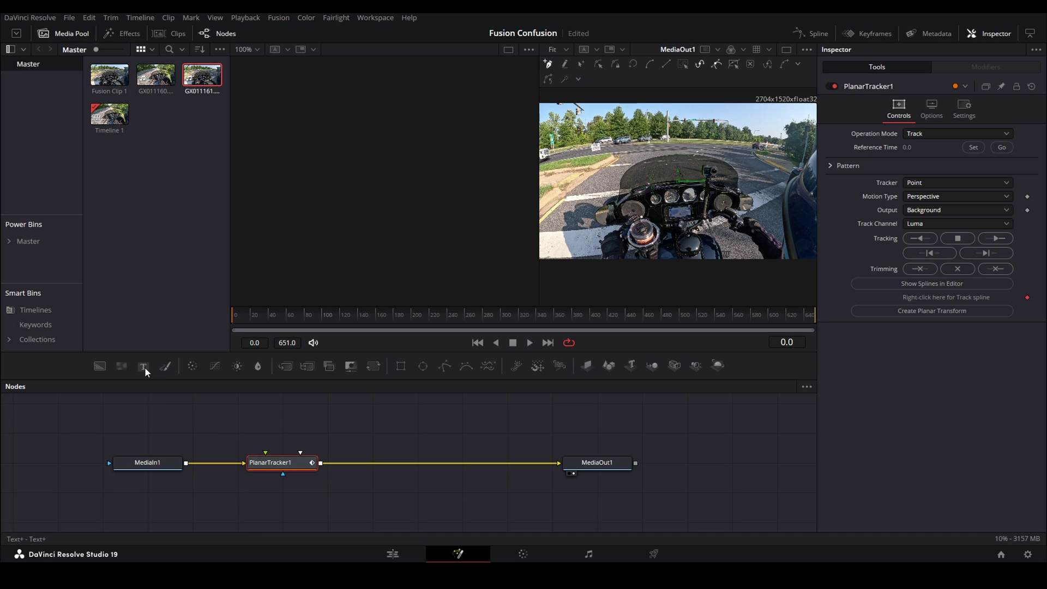
pyautogui.moveTo(145, 367); pyautogui.dragTo(272, 462)
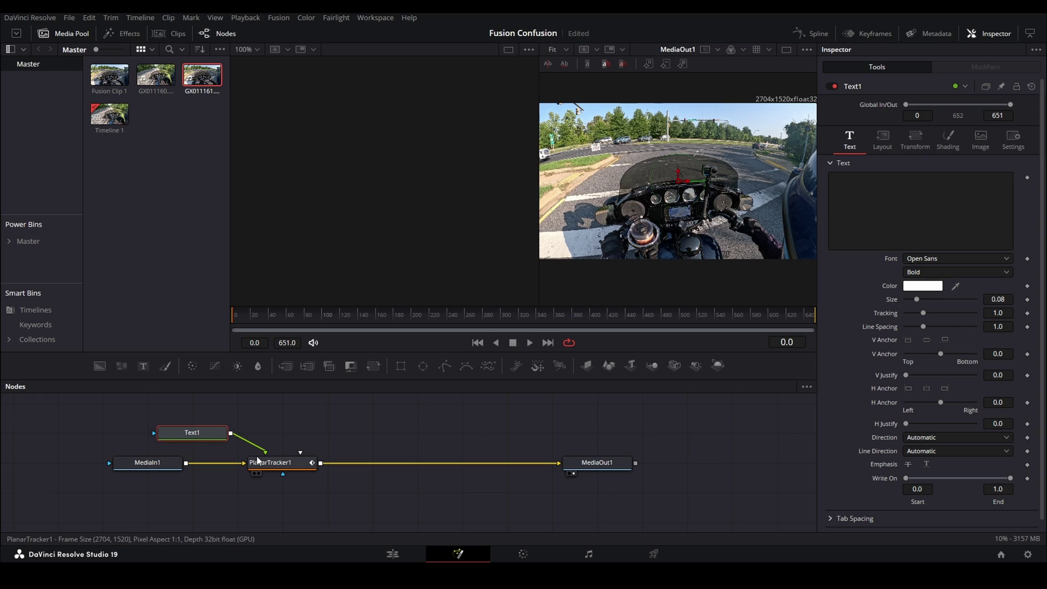
pyautogui.click(258, 459)
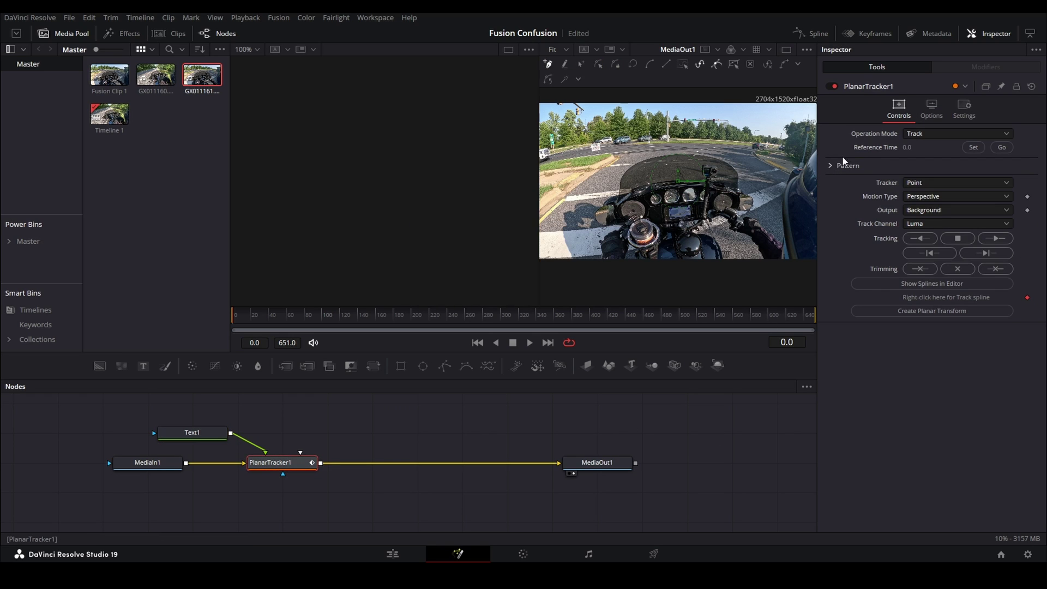
# Step: Set PlanarTracker1 to Corner Pin and drag the four corners over the dashboard
pyautogui.click(933, 133)
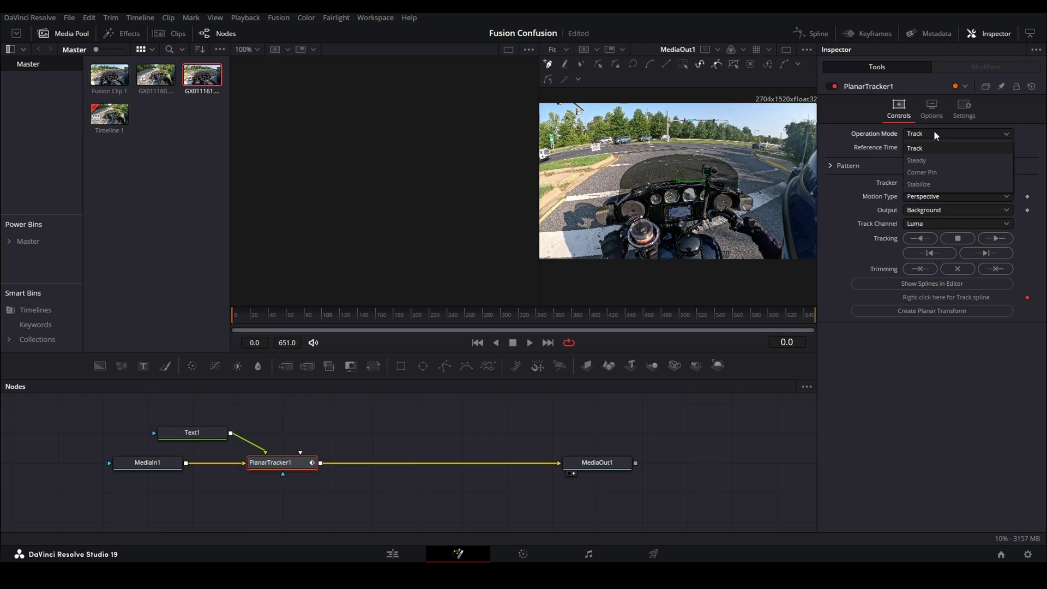
pyautogui.click(930, 170)
pyautogui.moveTo(649, 163); pyautogui.dragTo(626, 149)
pyautogui.moveTo(637, 193); pyautogui.dragTo(612, 221)
pyautogui.moveTo(732, 202); pyautogui.dragTo(752, 222)
pyautogui.moveTo(719, 159); pyautogui.dragTo(735, 143)
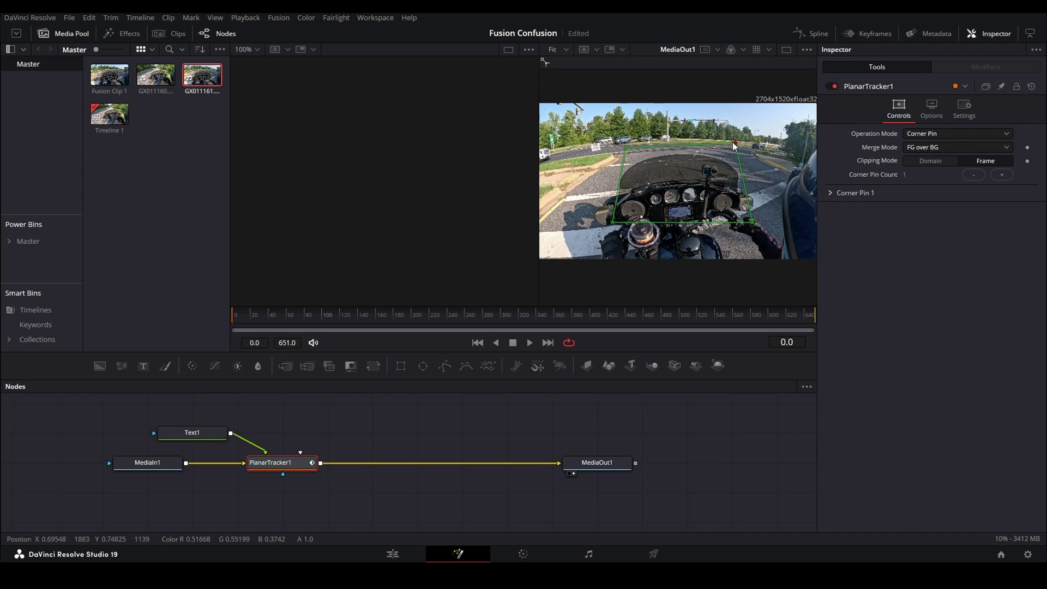
# Step: Make Text1 read SUBSCRIBE at size about 0.29, then reselect the planar tracker
pyautogui.click(191, 432)
pyautogui.click(925, 199)
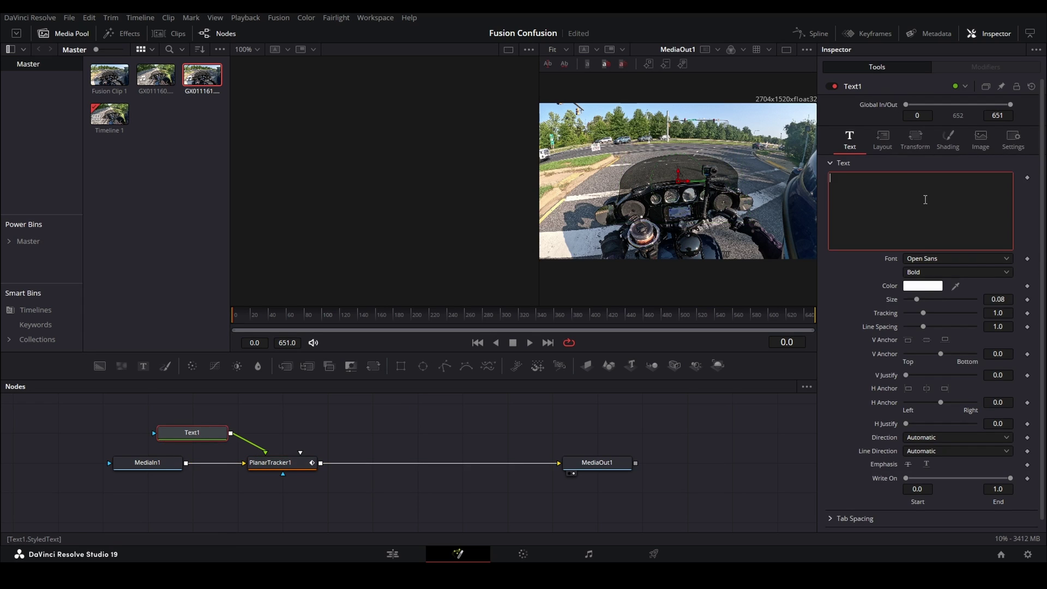
pyautogui.write('SUBSCRIBE')
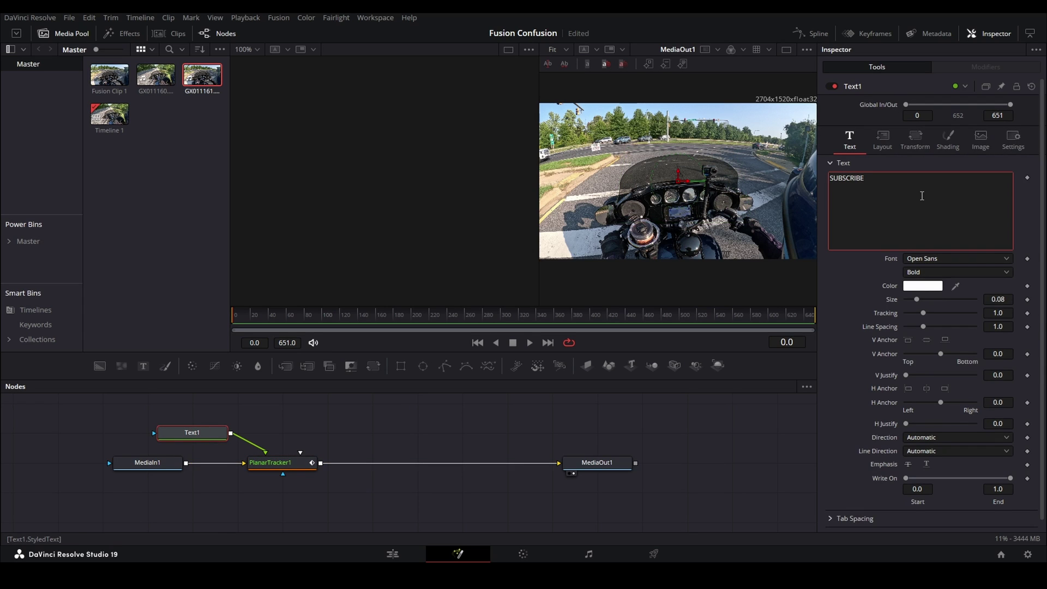
pyautogui.click(324, 429)
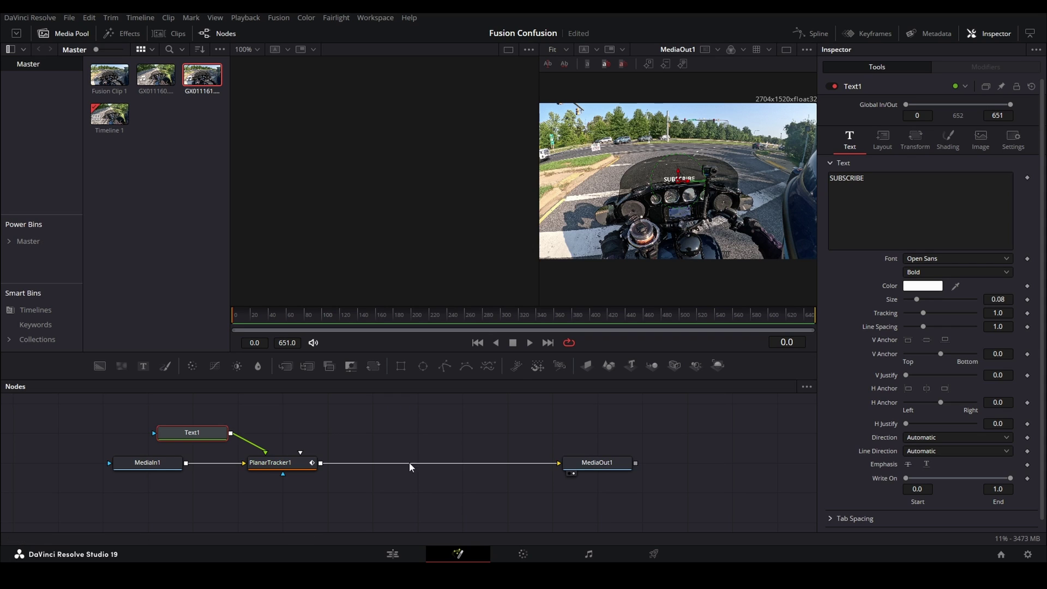
pyautogui.moveTo(993, 303)
pyautogui.mouseDown()
pyautogui.moveTo(1025, 303)
pyautogui.moveTo(991, 298)
pyautogui.mouseUp()
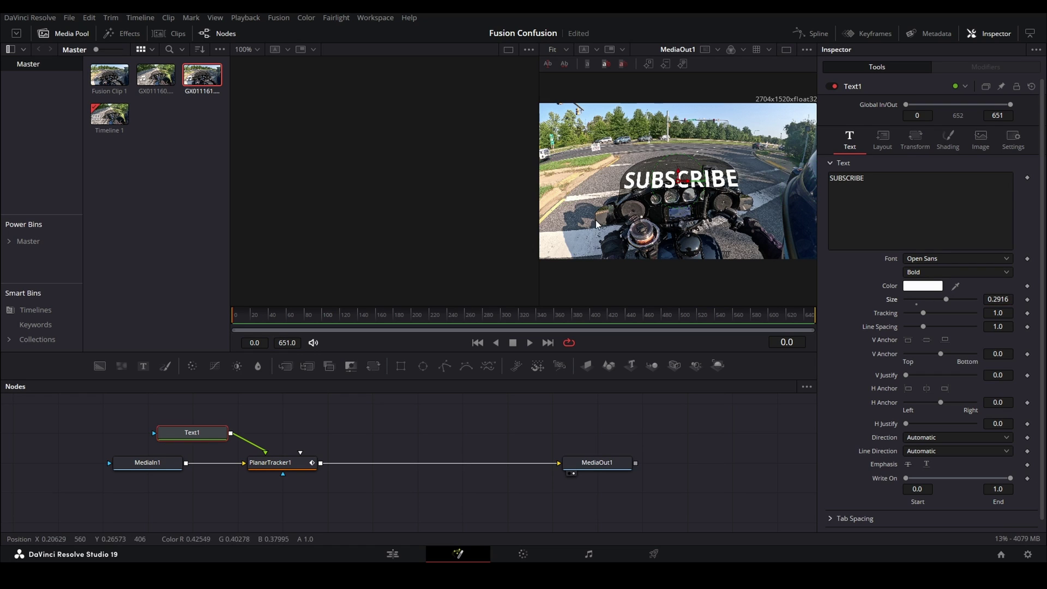
pyautogui.click(270, 464)
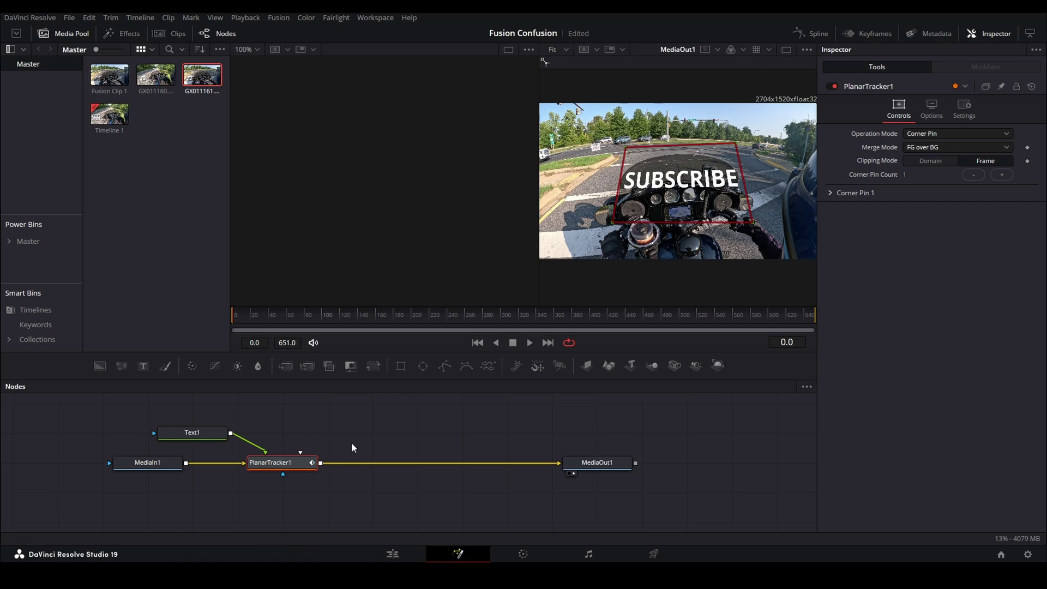
# Step: Remove PlanarTracker1 and Text1, then add a new Merge1 node to the comp
pyautogui.hotkey('ctrl', 'z')
pyautogui.hotkey('ctrl', 'z')
pyautogui.moveTo(287, 380); pyautogui.dragTo(311, 458)
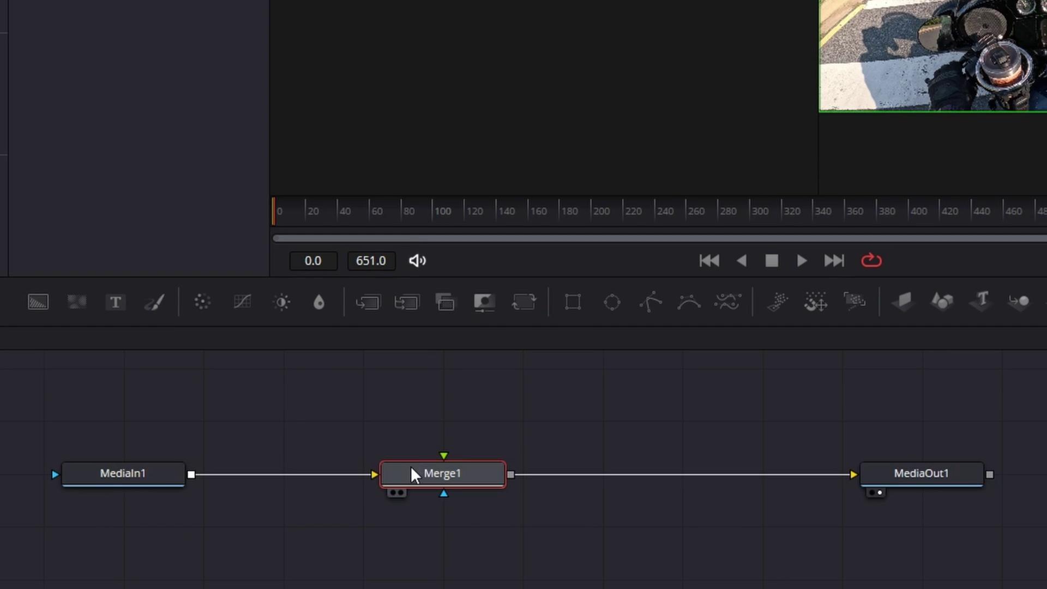
pyautogui.click(413, 476)
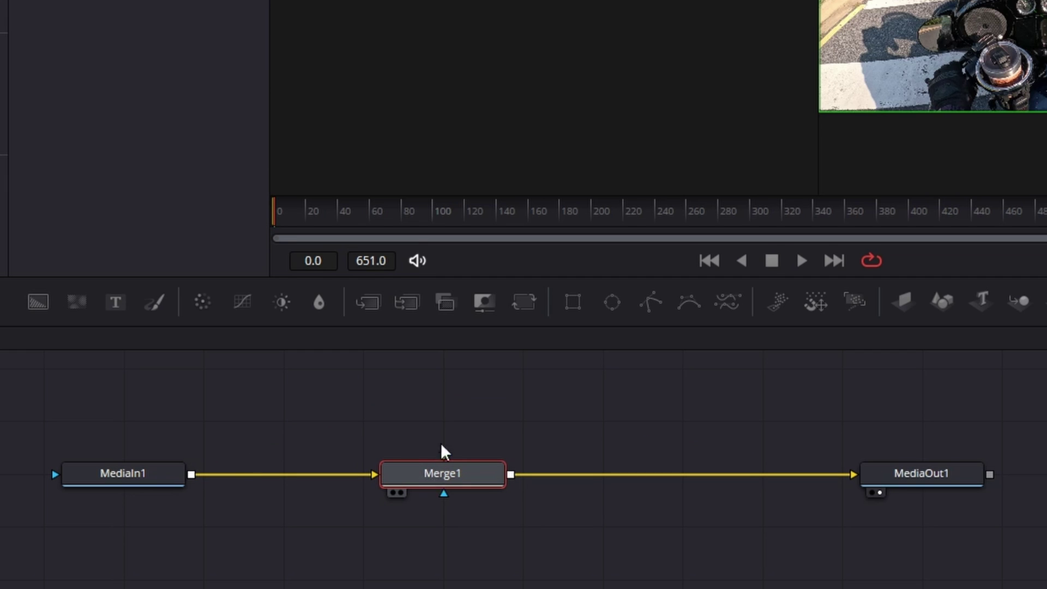
# Step: Drop Merge1 onto the MediaIn1–MediaOut1 link and slide it left along the link
pyautogui.moveTo(461, 492); pyautogui.dragTo(501, 496)
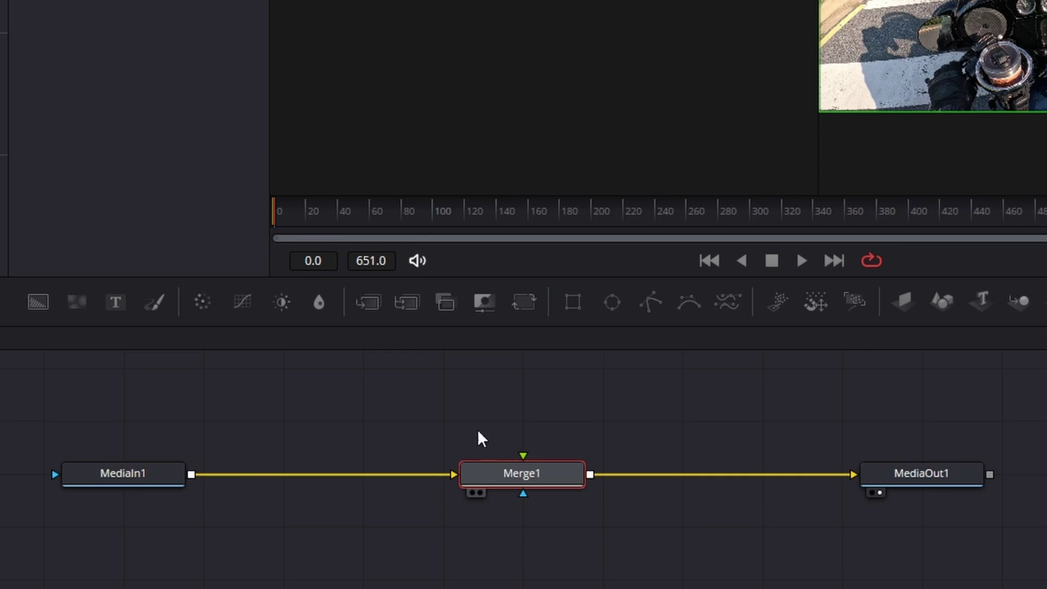
pyautogui.moveTo(482, 468); pyautogui.dragTo(451, 479)
pyautogui.hotkey('ctrl', 'z')
pyautogui.hotkey('ctrl', 'shift', 'z')
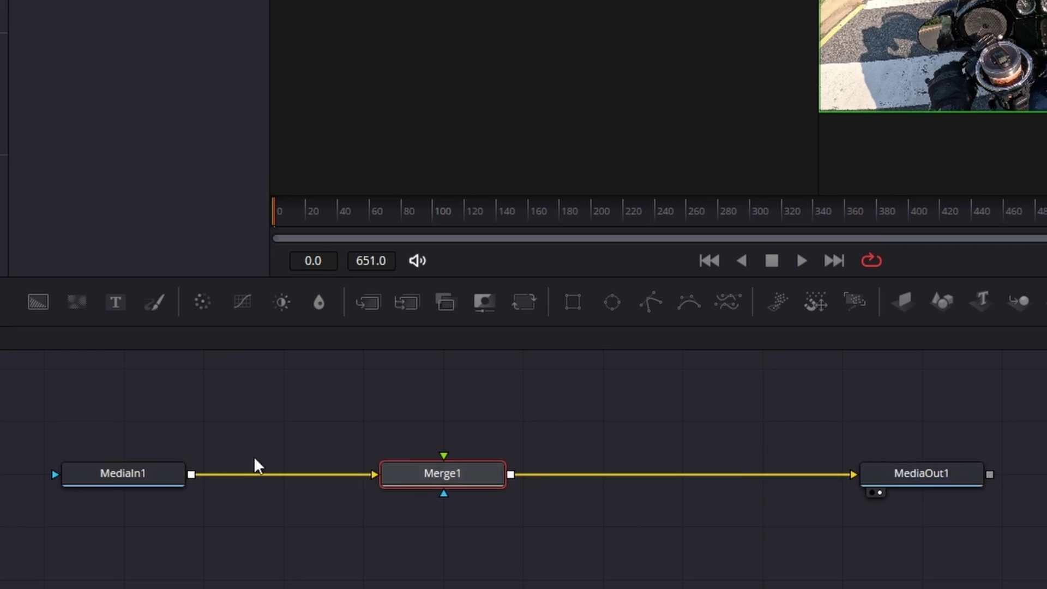
pyautogui.moveTo(458, 481); pyautogui.dragTo(390, 486)
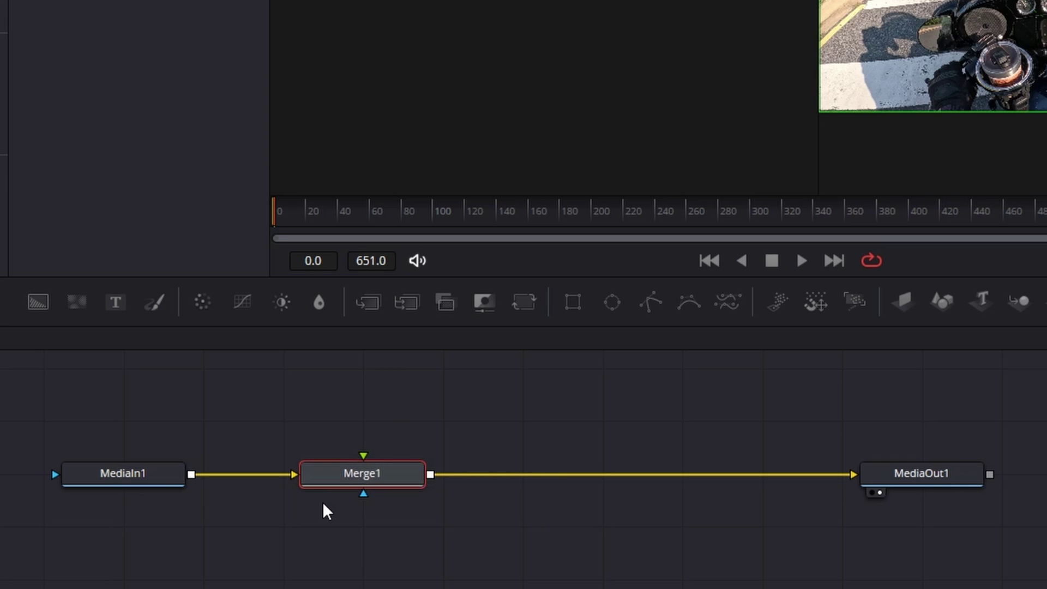
# Step: Add a Text1 node reading HI THERE and wire it into Merge1 as the foreground
pyautogui.hotkey('ctrl', 't')
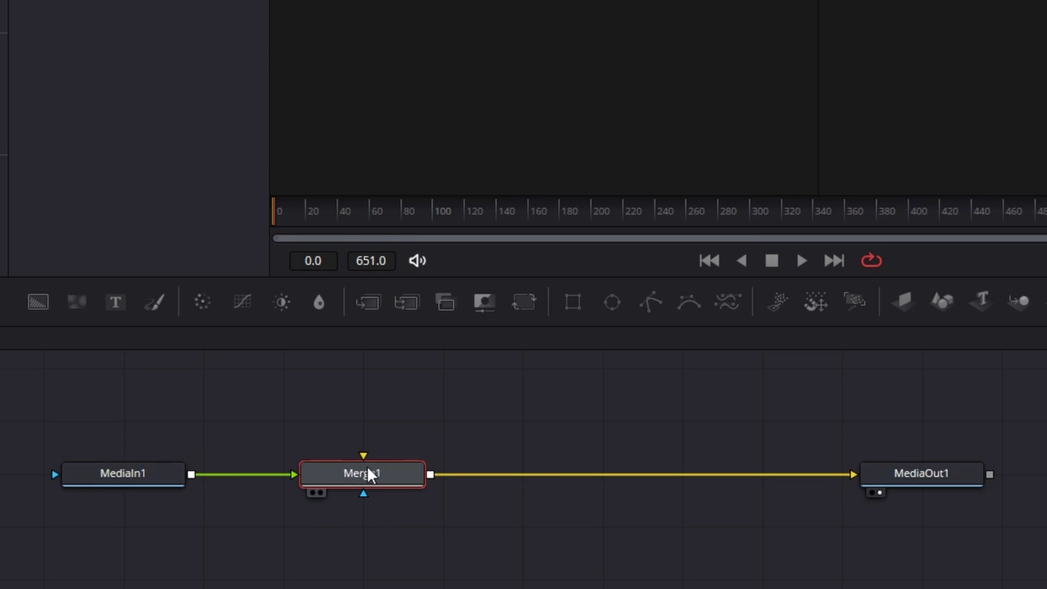
pyautogui.moveTo(115, 302); pyautogui.dragTo(194, 421)
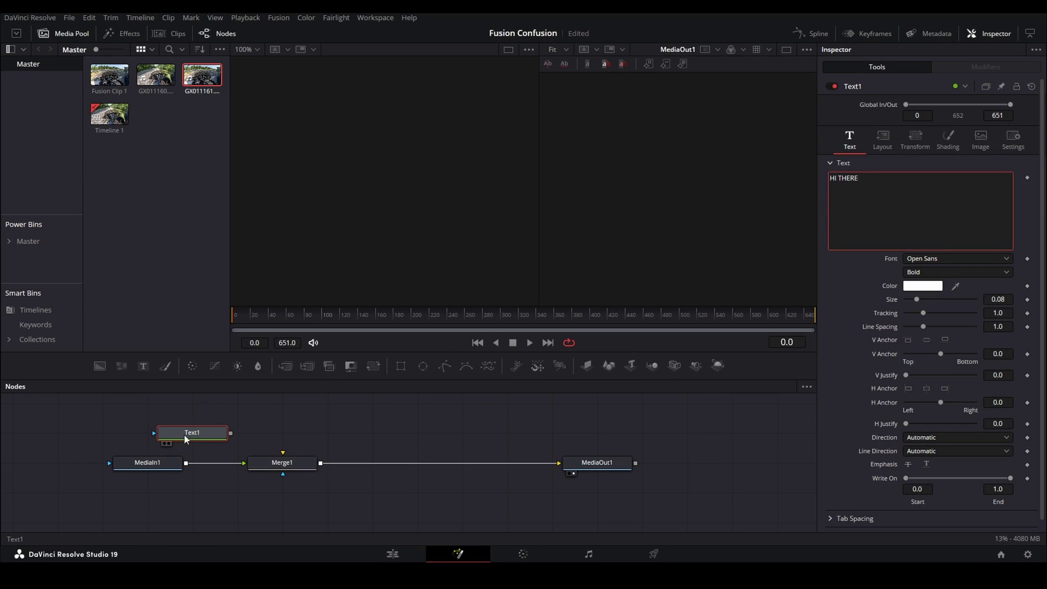
pyautogui.moveTo(232, 433); pyautogui.dragTo(280, 463)
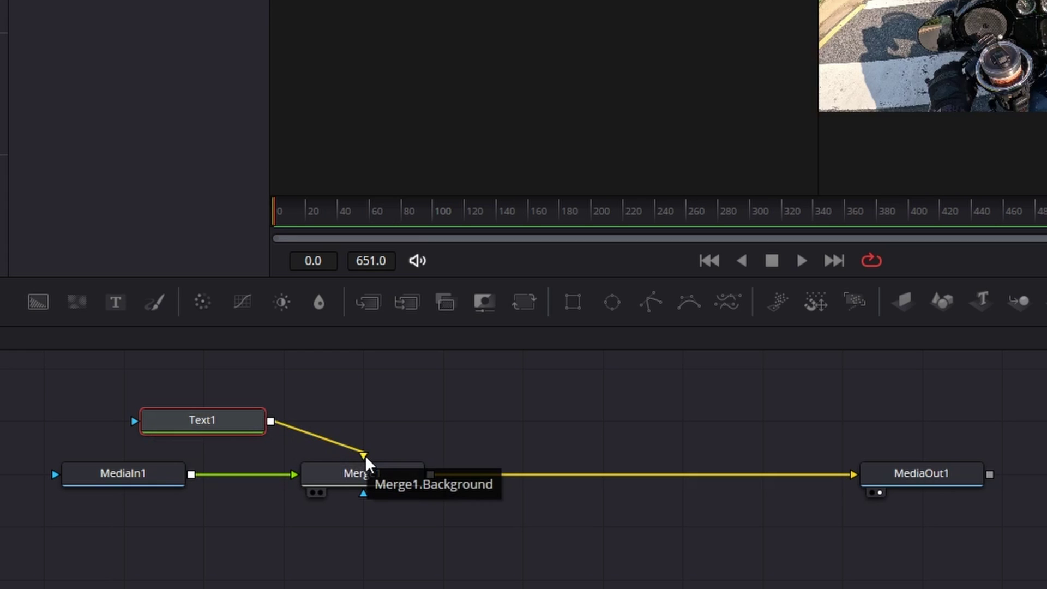
pyautogui.click(353, 484)
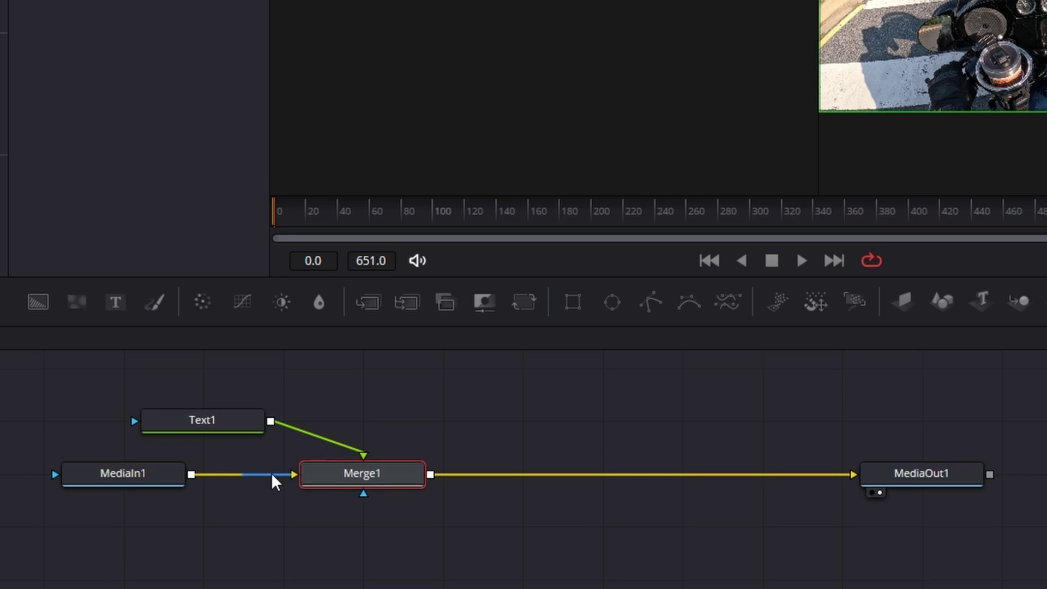
pyautogui.hotkey('ctrl', 't')
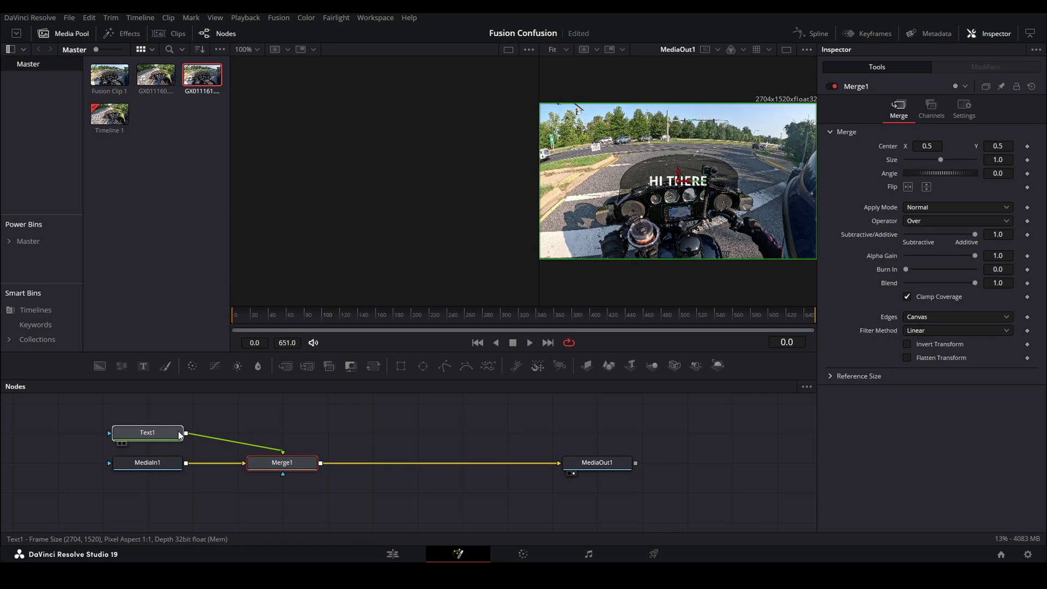
# Step: Toggle Merge1's inputs with Ctrl+T until the HI THERE text sits on top
pyautogui.click(218, 421)
pyautogui.click(282, 466)
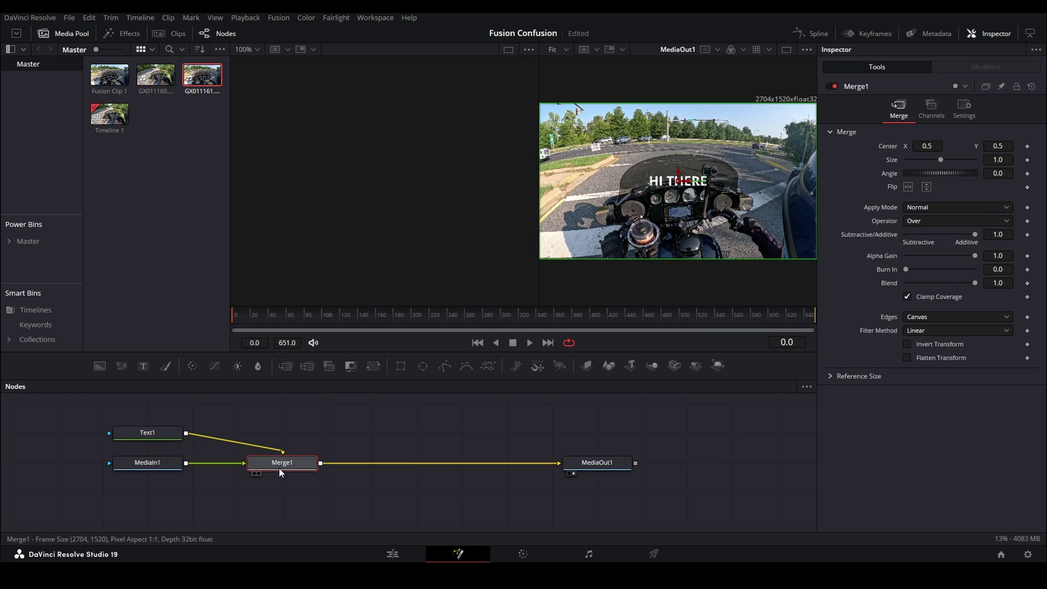
pyautogui.hotkey('ctrl', 't')
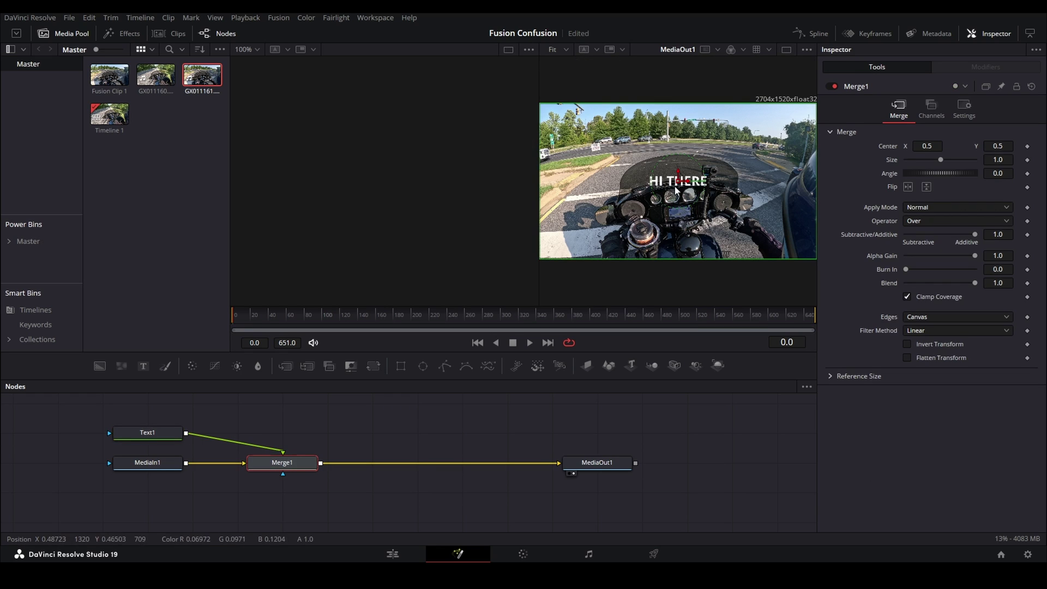
pyautogui.hotkey('ctrl', 't')
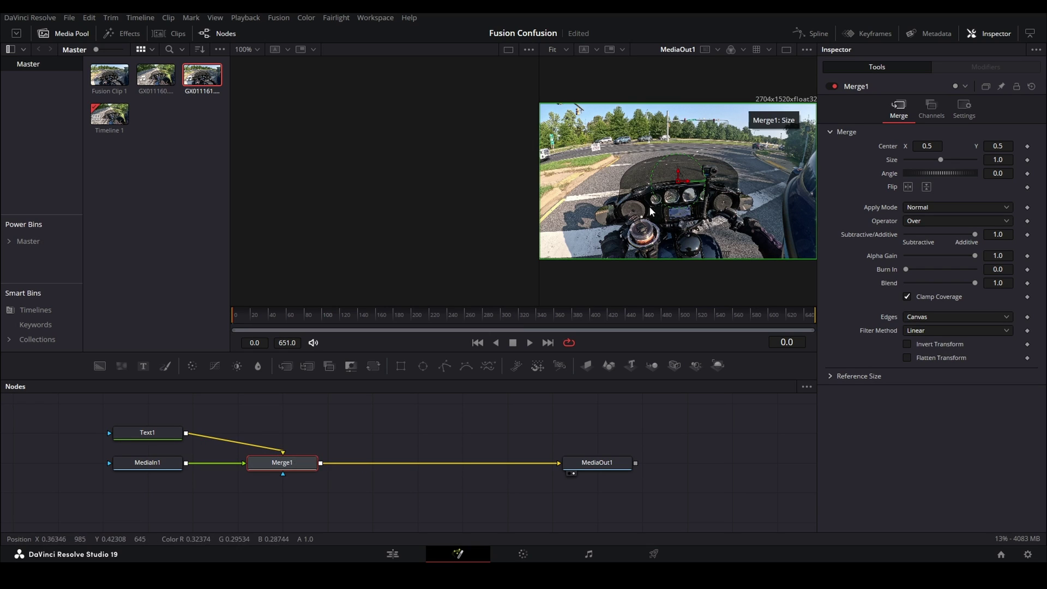
pyautogui.hotkey('ctrl', 't')
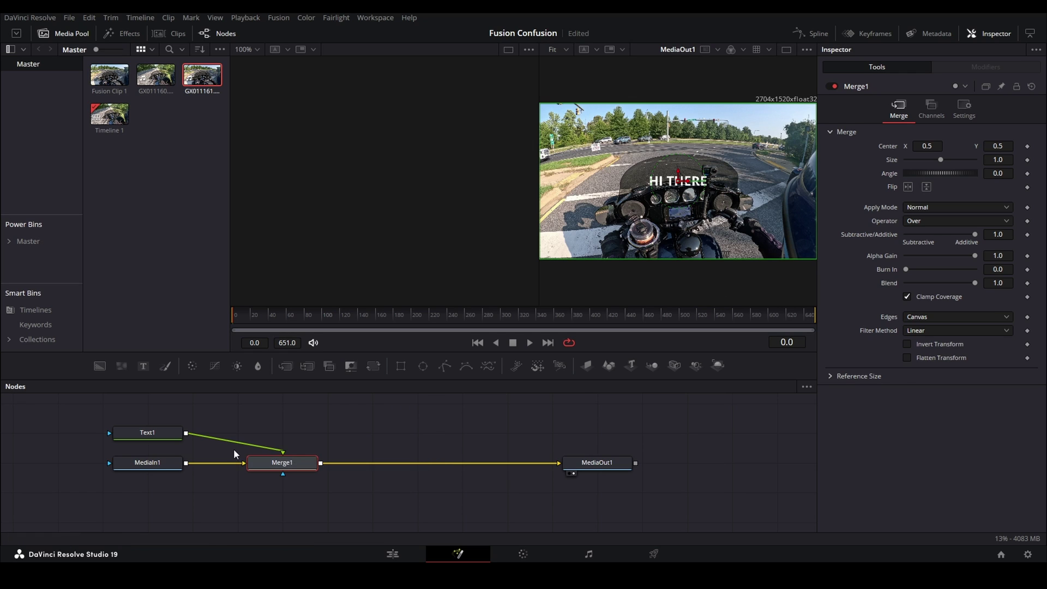
# Step: Enlarge the HI THERE title to size 0.2887 and reselect Merge1
pyautogui.click(153, 433)
pyautogui.moveTo(997, 299); pyautogui.dragTo(1025, 299)
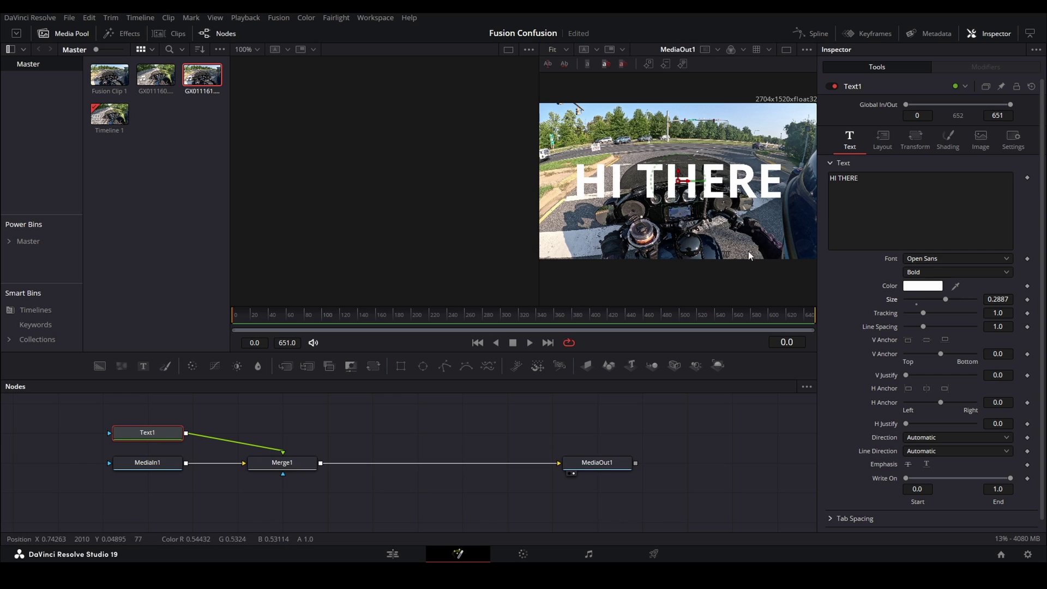
pyautogui.click(280, 463)
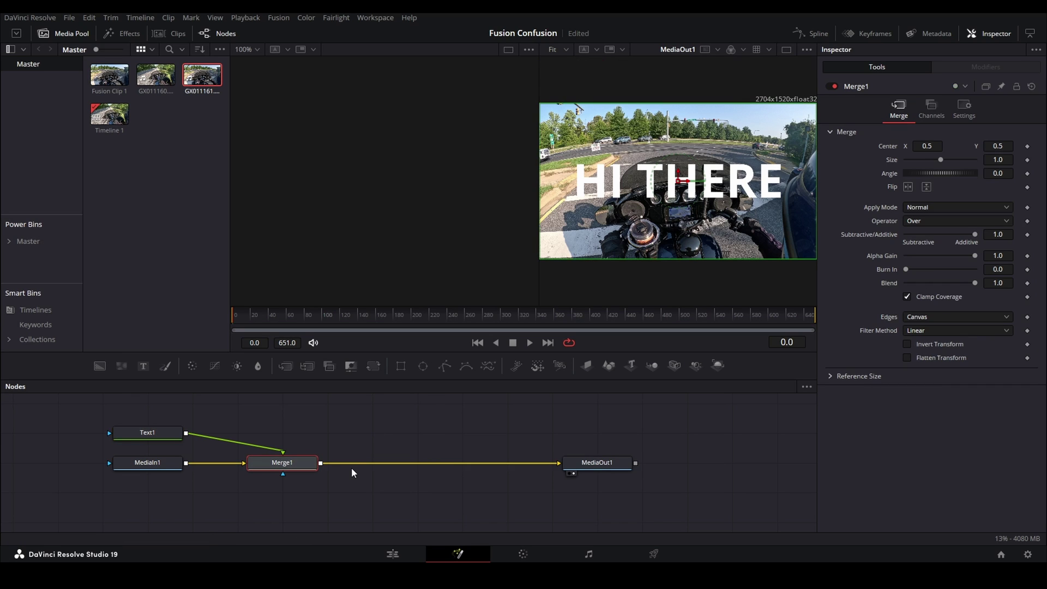
# Step: Insert a Transform node after Merge1 and shrink it to about 0.7
pyautogui.hotkey('shift', 'space')
pyautogui.write('transf')
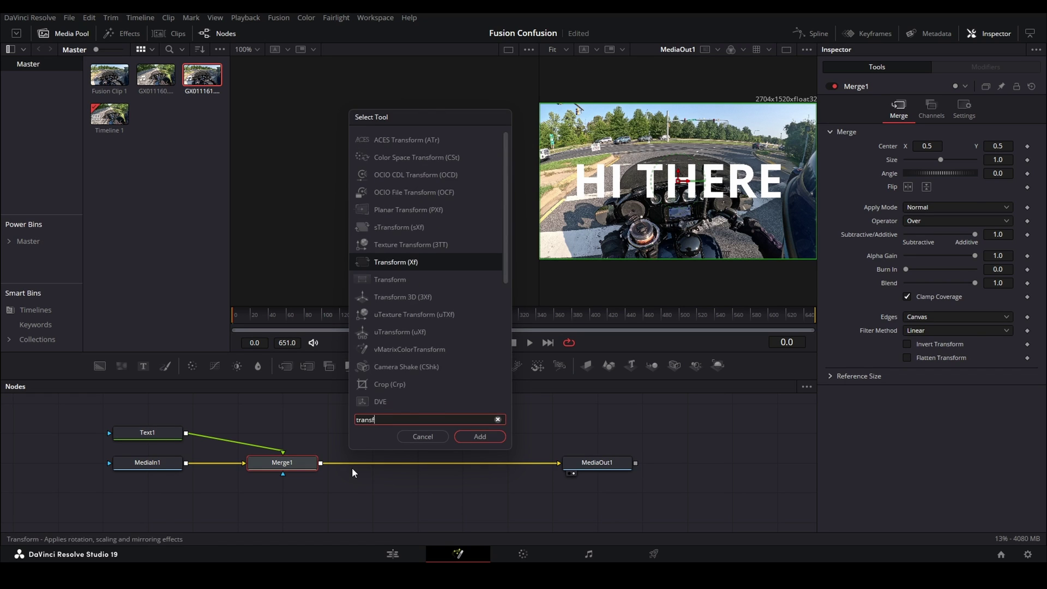
pyautogui.press('Return')
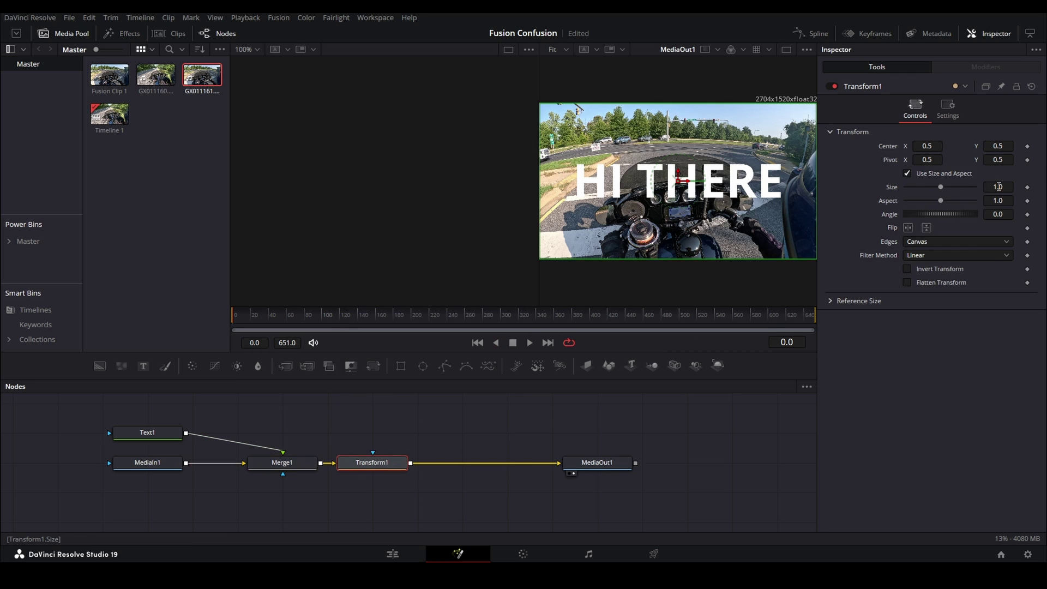
pyautogui.moveTo(998, 187); pyautogui.dragTo(979, 188)
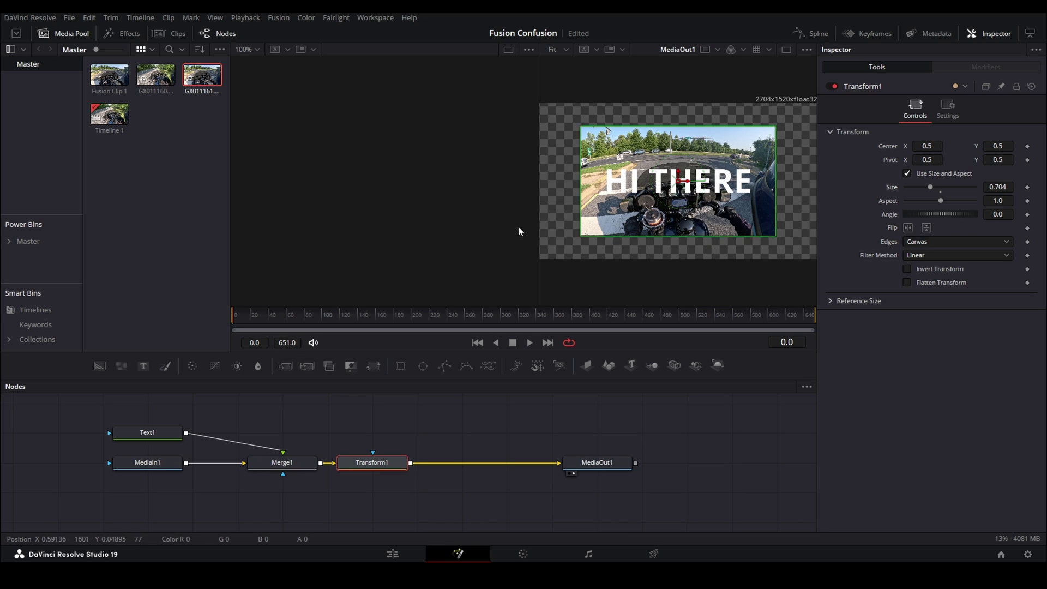
# Step: Move Merge1 after Transform1 and connect Text1 into Merge1's foreground
pyautogui.click(282, 466)
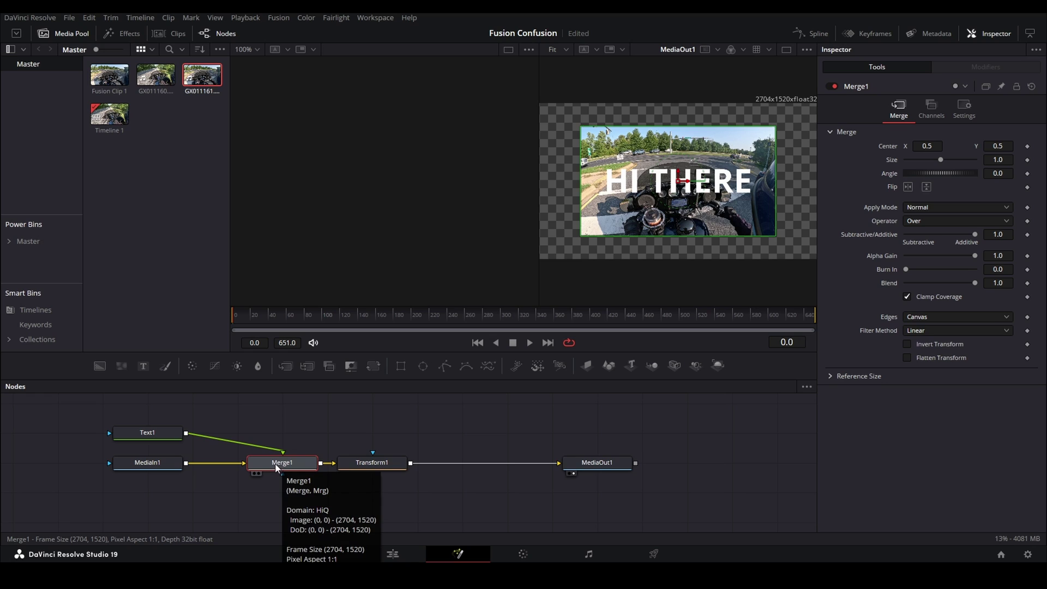
pyautogui.moveTo(277, 467); pyautogui.dragTo(481, 462)
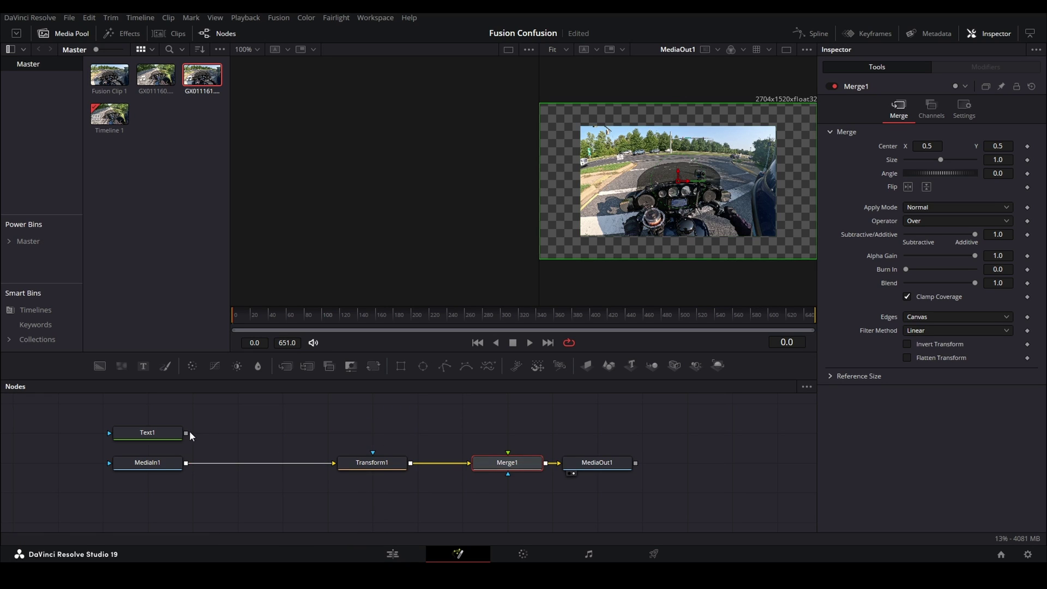
pyautogui.moveTo(187, 433); pyautogui.dragTo(509, 452)
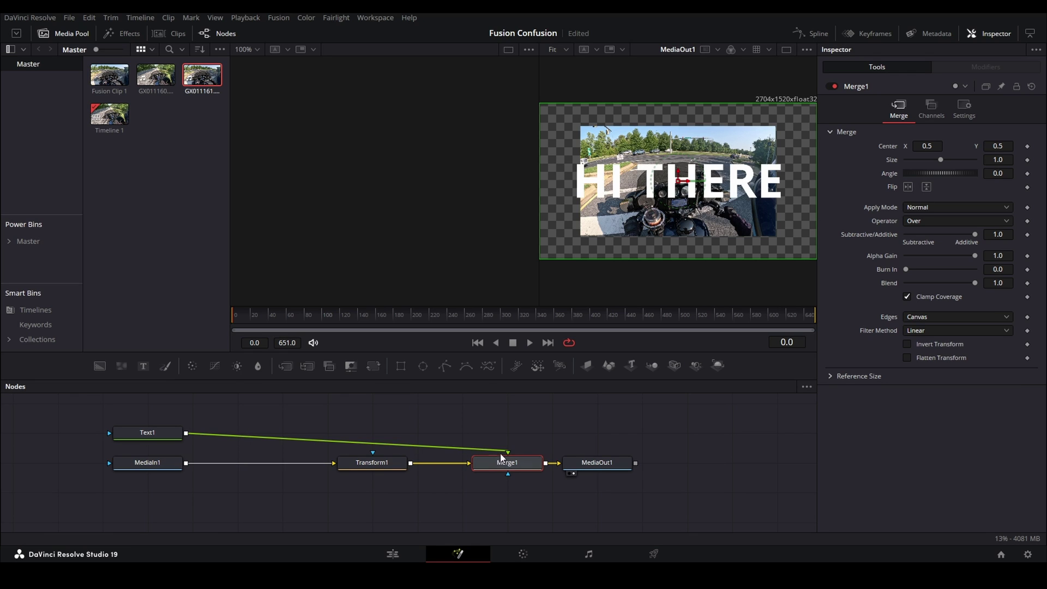
# Step: Shrink Transform1 from 0.704 to 0.493 and show MediaIn1 in the left viewer
pyautogui.click(159, 432)
pyautogui.click(354, 462)
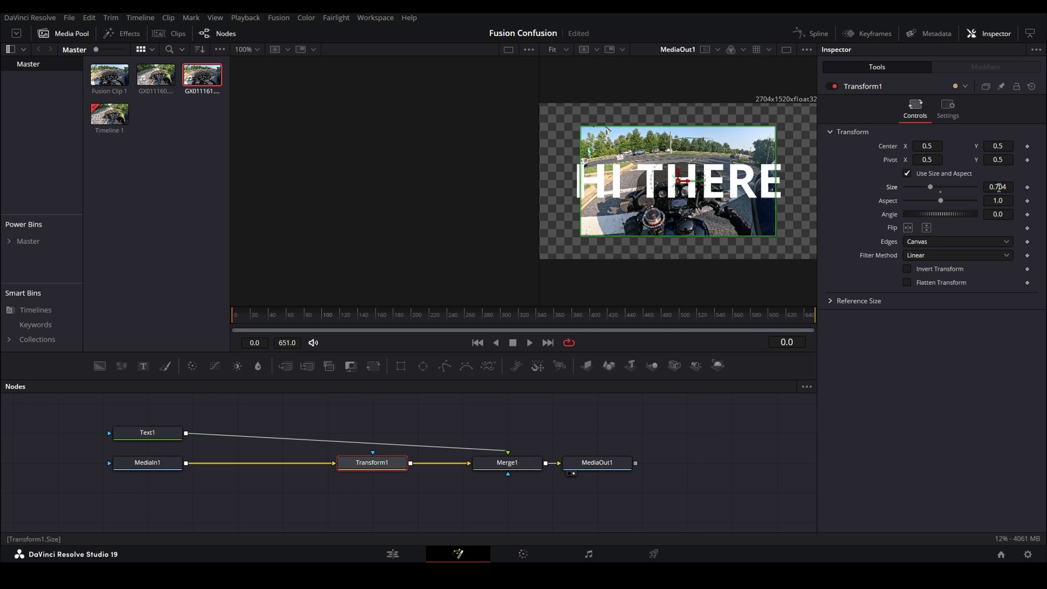
pyautogui.moveTo(999, 187); pyautogui.dragTo(943, 187)
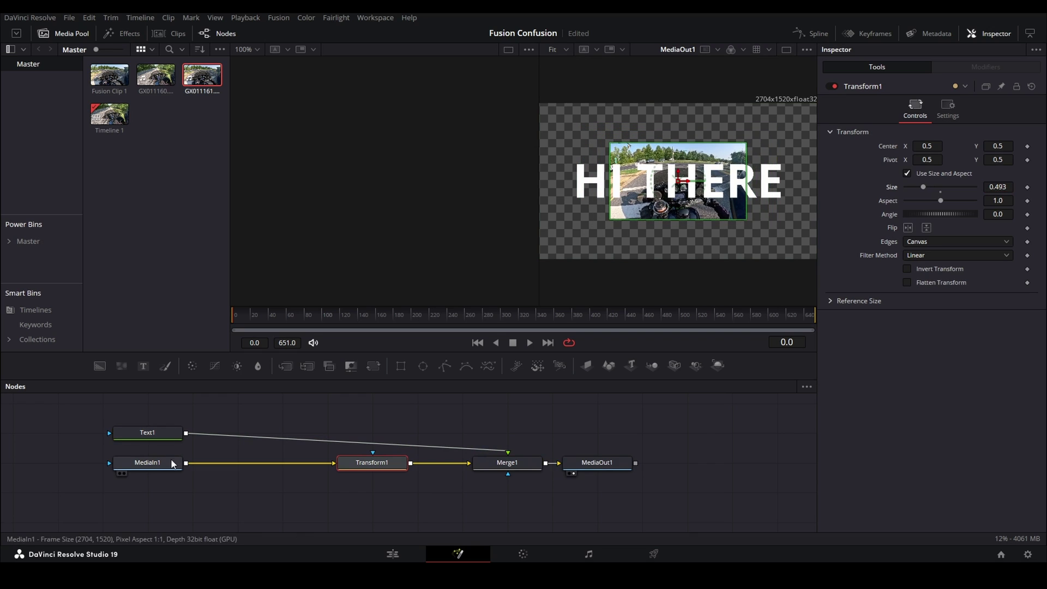
pyautogui.click(148, 468)
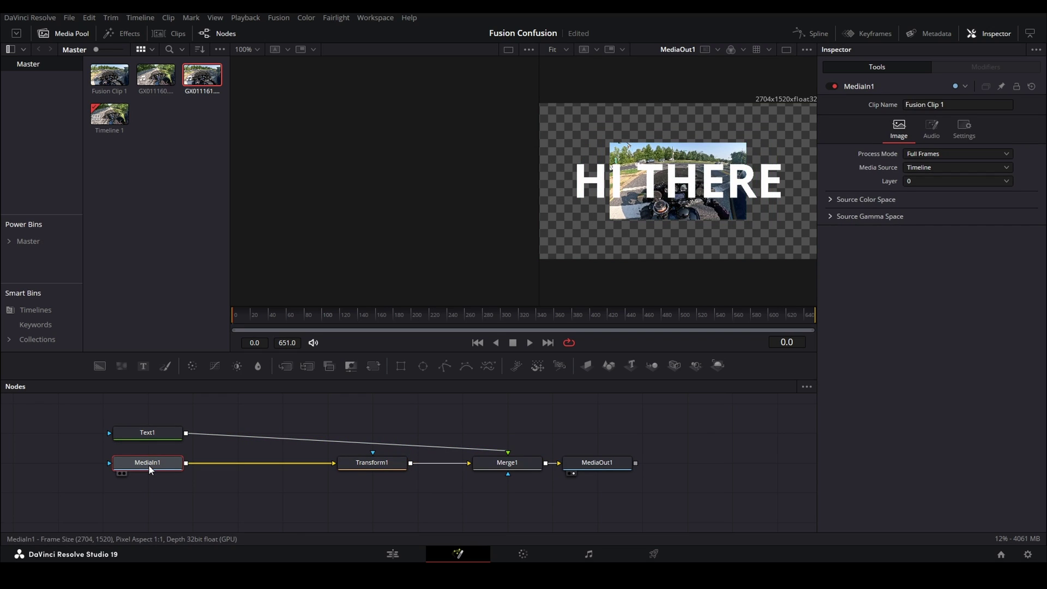
pyautogui.press('1')
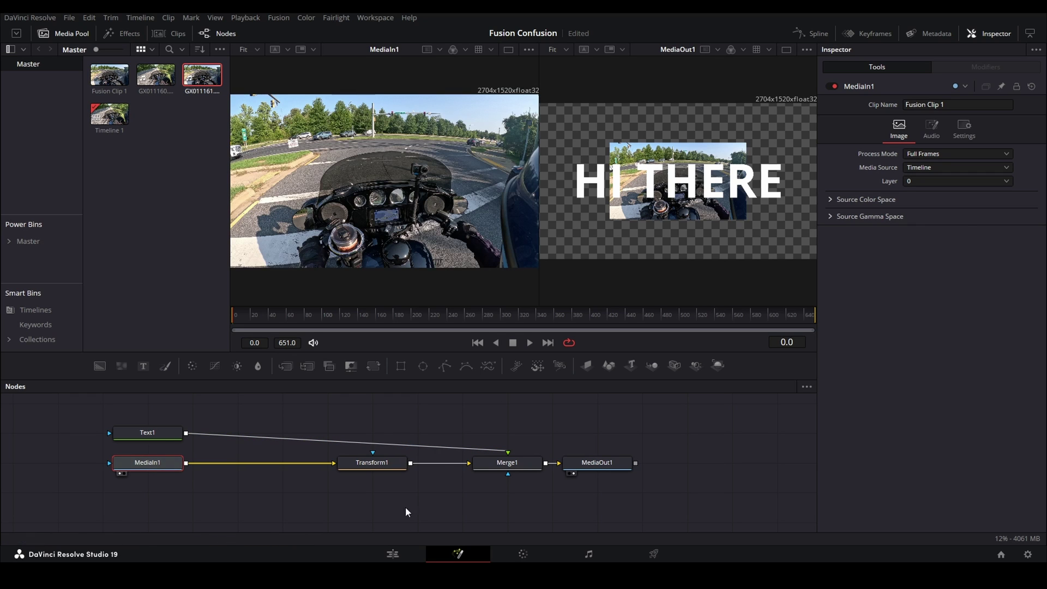
pyautogui.click(394, 557)
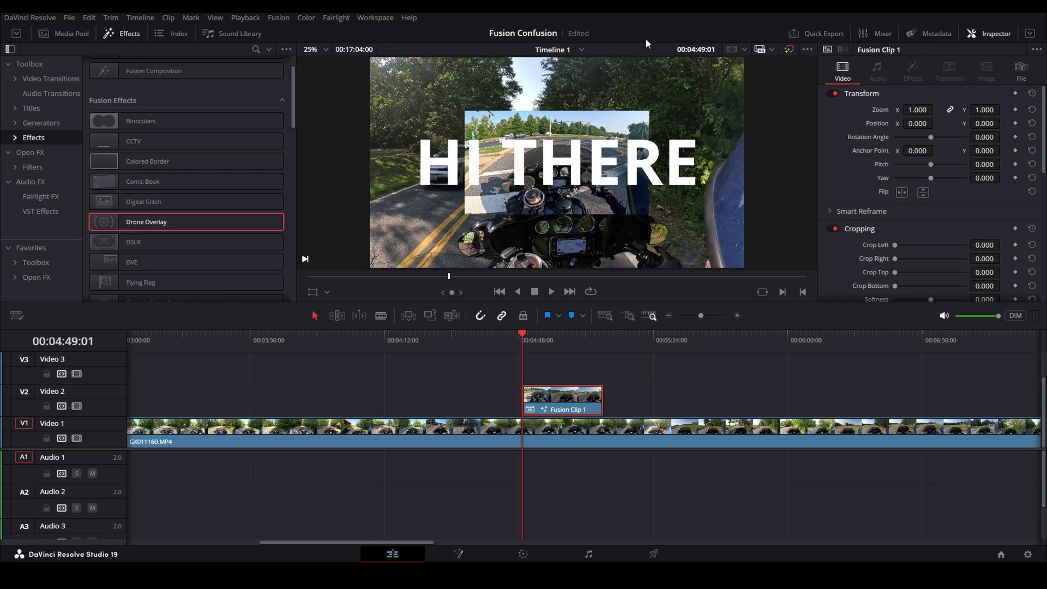
pyautogui.click(588, 440)
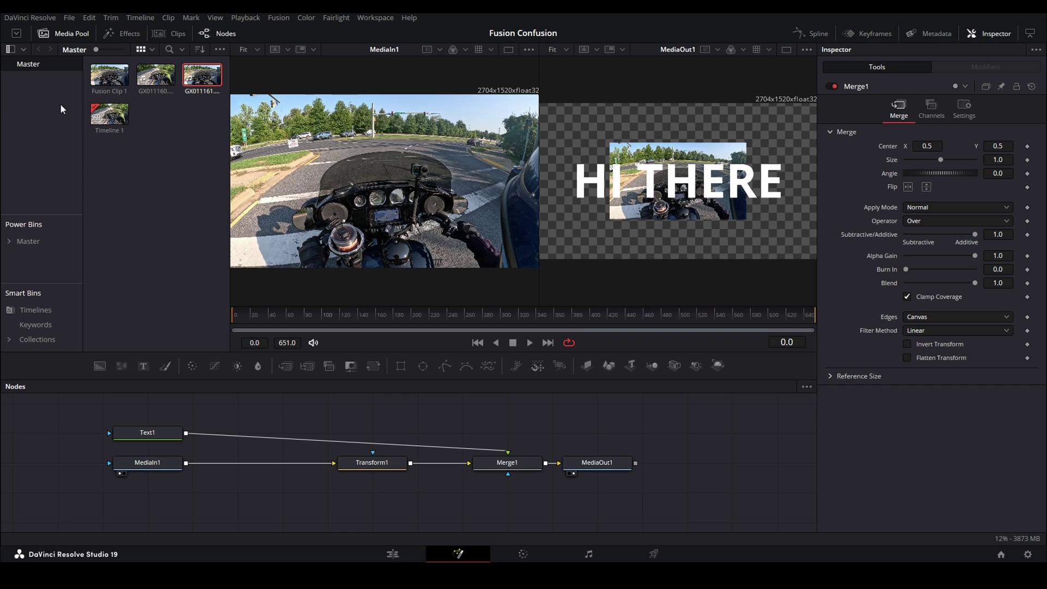
# Step: Move MediaOut1 right to make room and search tools for 'transf' after Merge1
pyautogui.moveTo(588, 466); pyautogui.dragTo(678, 462)
pyautogui.click(515, 463)
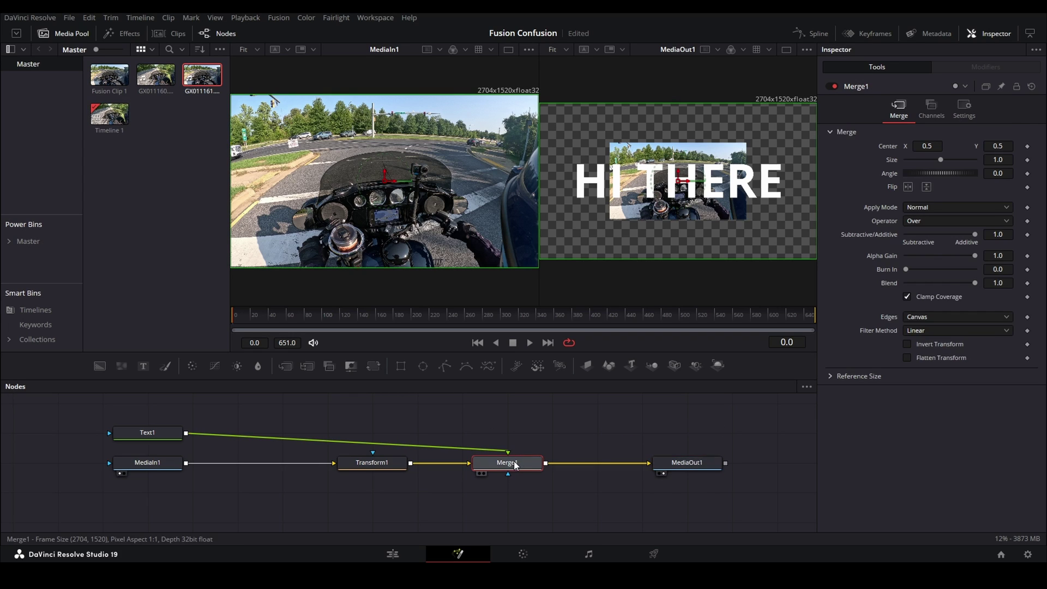
pyautogui.hotkey('shift', 'space')
pyautogui.write('transf')
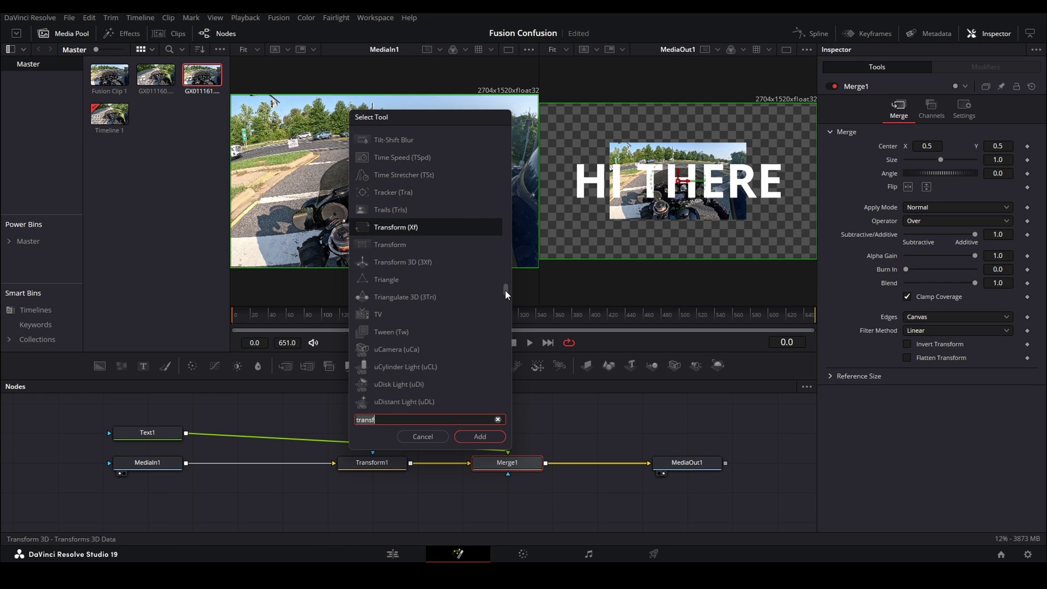
pyautogui.moveTo(505, 289); pyautogui.dragTo(495, 111)
# Step: Refine the tool search through 'disto' and 'lens' to 'track' and add the Tracker
pyautogui.click(385, 419)
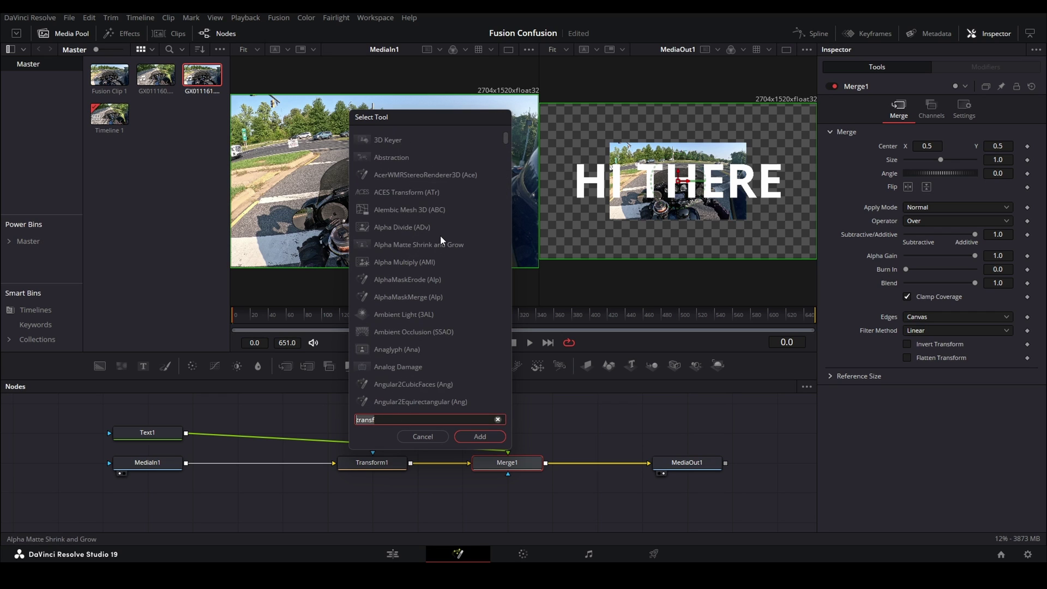
pyautogui.write('distor')
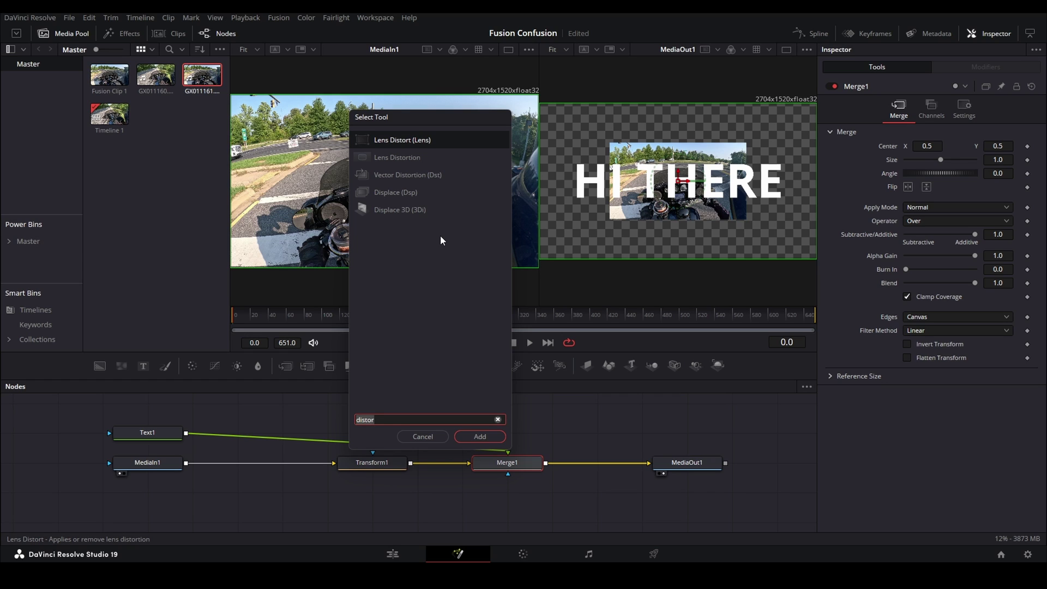
pyautogui.write('lens')
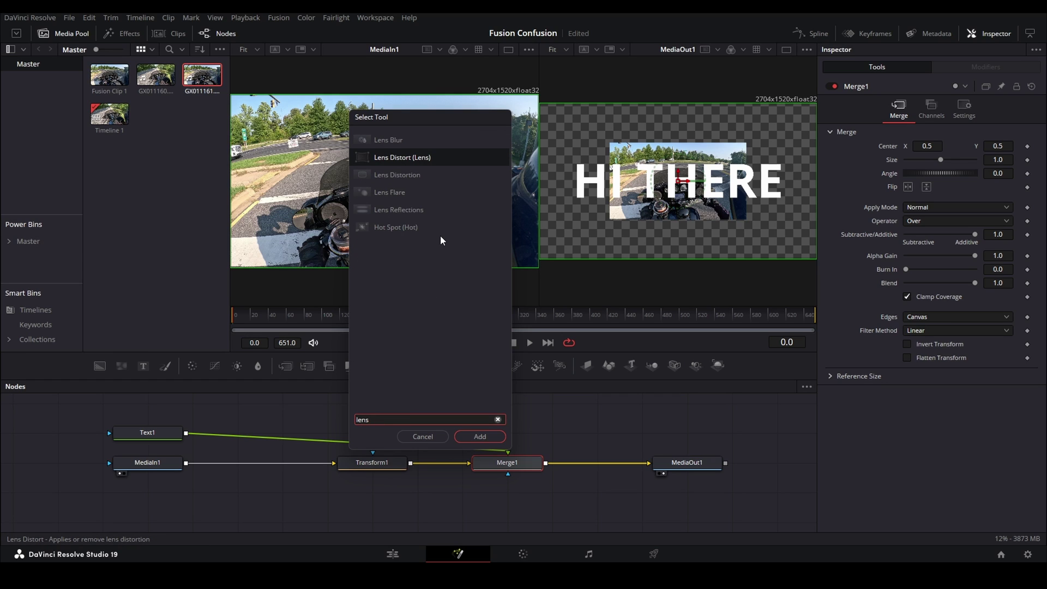
pyautogui.press('BackSpace')
pyautogui.press('BackSpace')
pyautogui.press('BackSpace')
pyautogui.press('BackSpace')
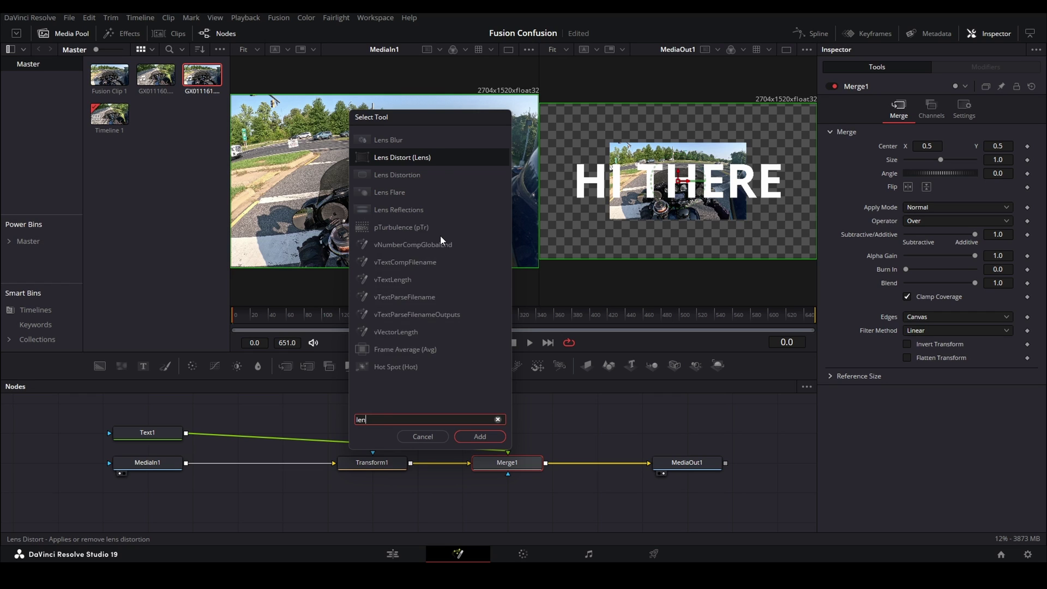
pyautogui.write('track')
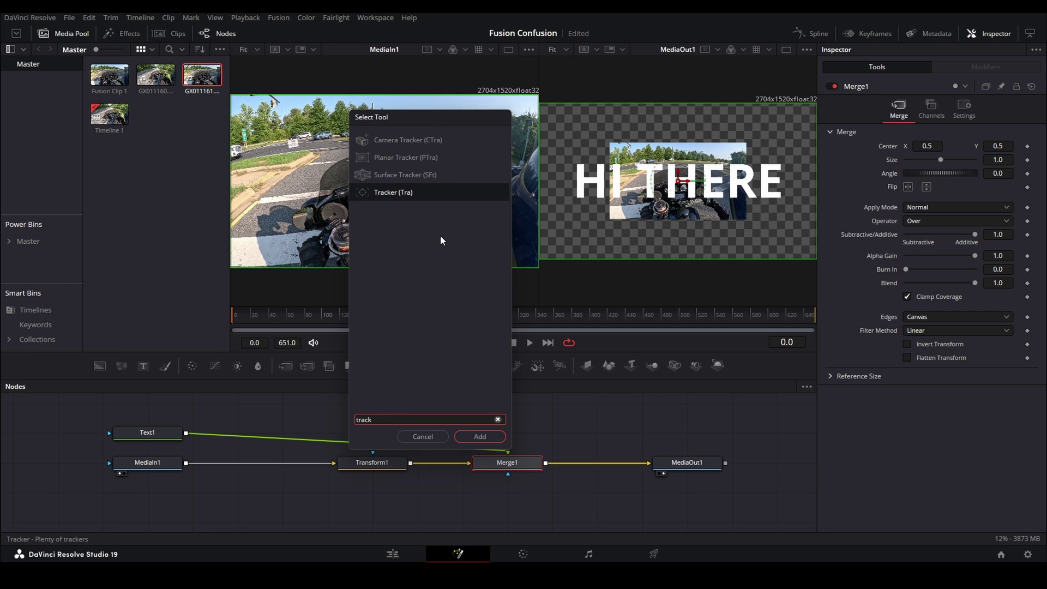
pyautogui.click(483, 439)
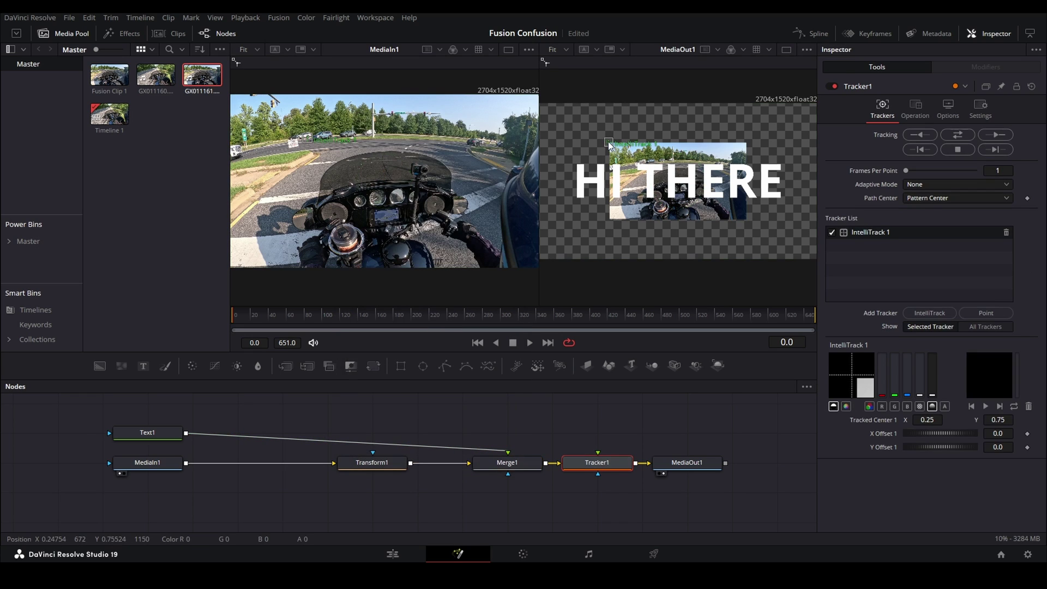
# Step: Position the Tracker1 IntelliTrack box onto a feature in the background clip
pyautogui.moveTo(609, 144); pyautogui.dragTo(660, 163)
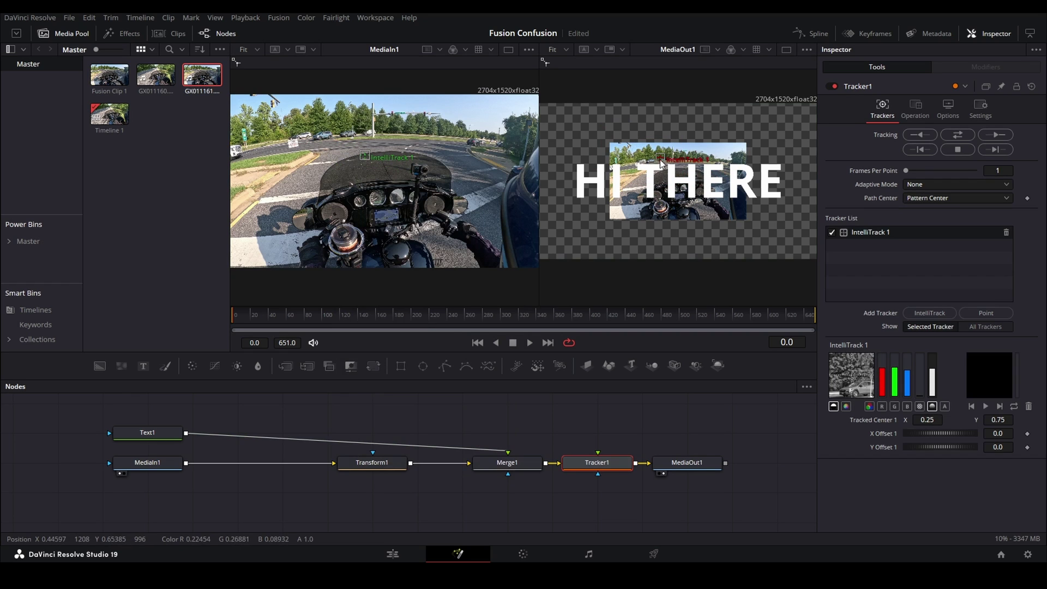
pyautogui.scroll(8, 661, 159)
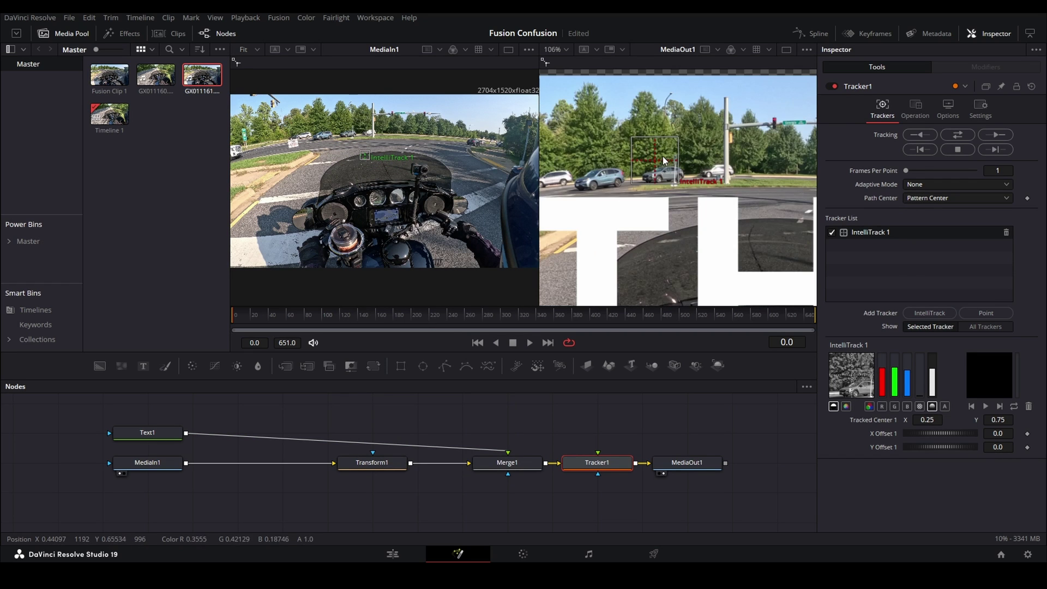
pyautogui.moveTo(648, 165); pyautogui.dragTo(686, 179)
pyautogui.scroll(-10, 685, 179)
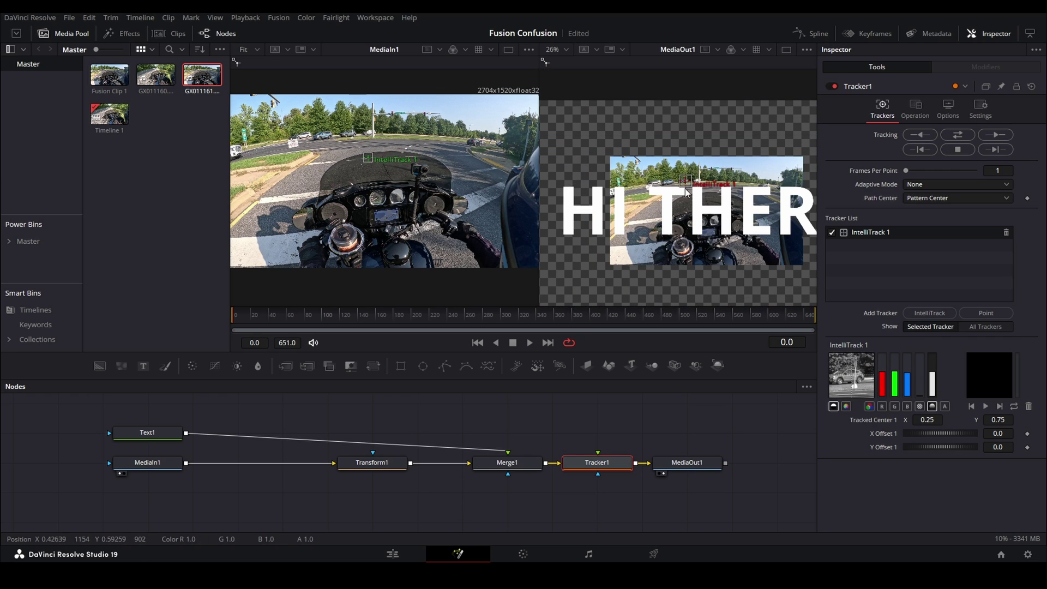
pyautogui.scroll(2, 652, 162)
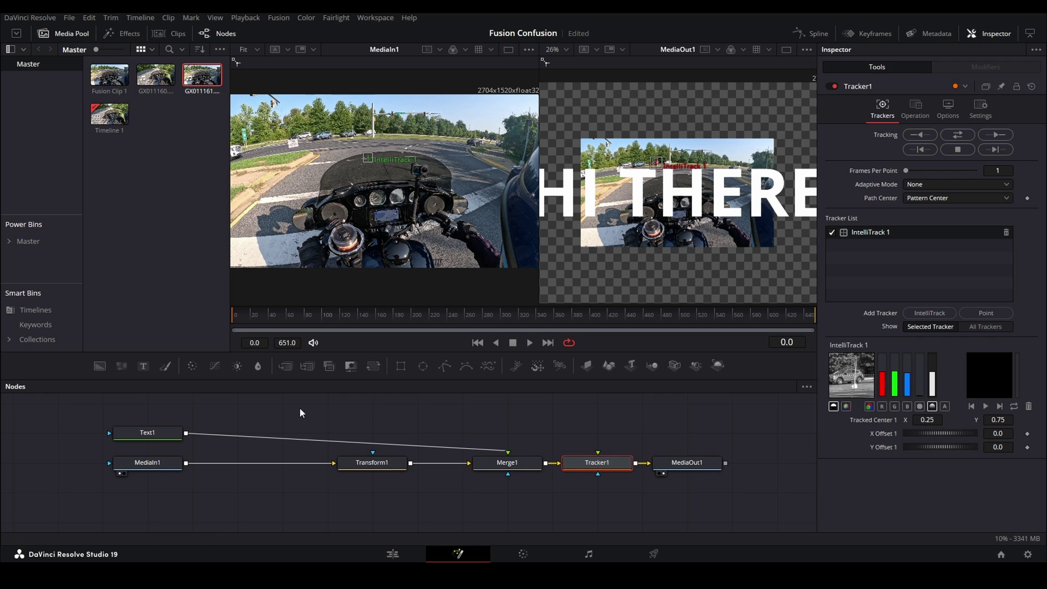
# Step: Connect Text1 into Tracker1's foreground and set the tracker Operation to Match Move
pyautogui.moveTo(303, 439); pyautogui.dragTo(601, 461)
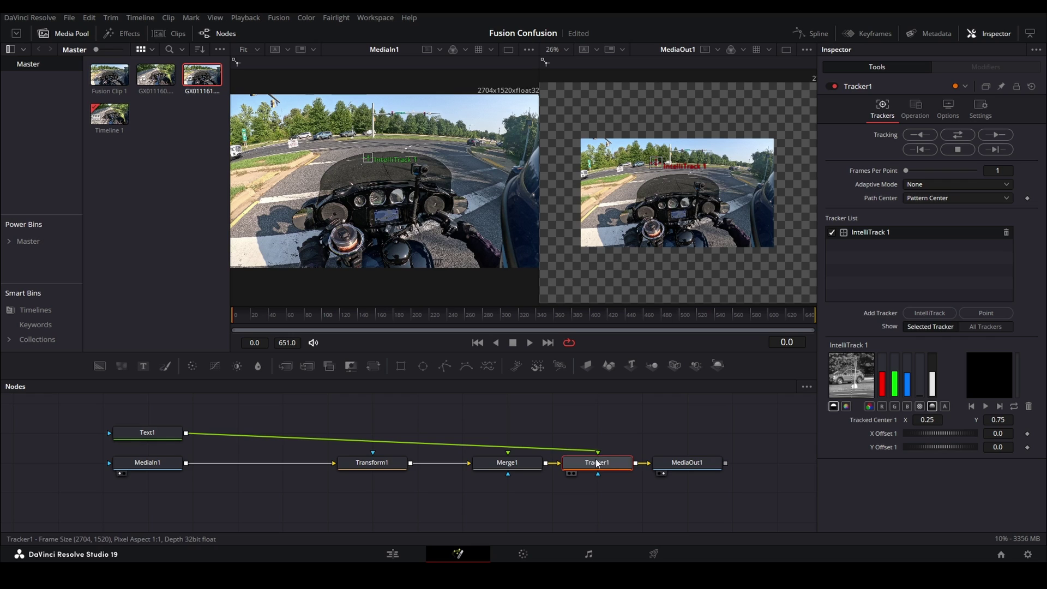
pyautogui.click(916, 112)
pyautogui.click(927, 134)
pyautogui.click(927, 160)
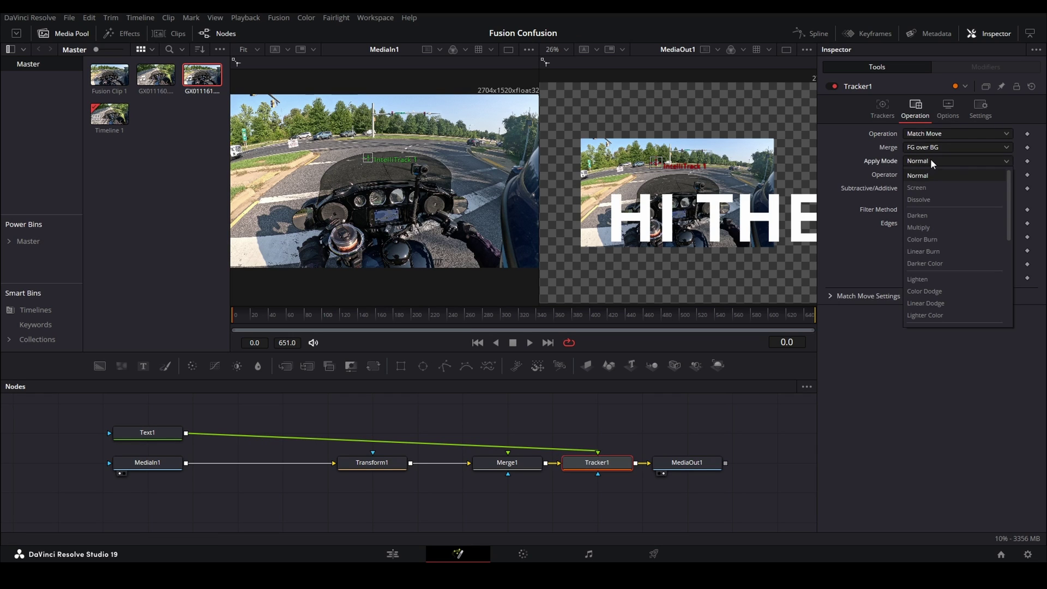
pyautogui.click(906, 133)
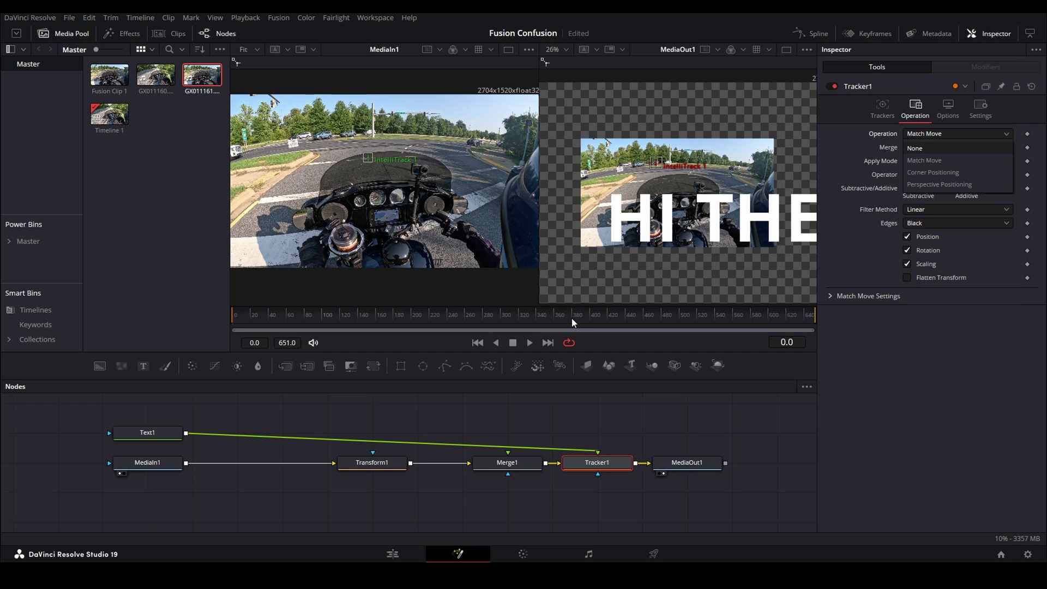